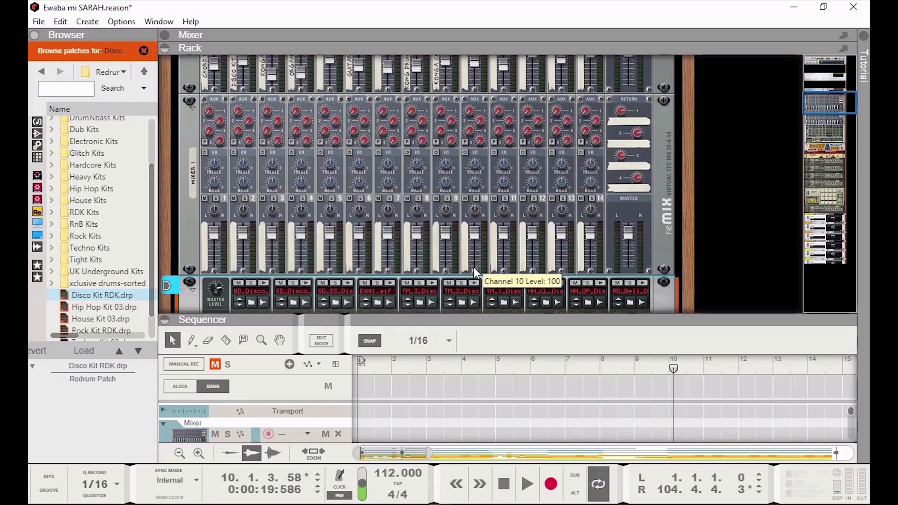
# Select the Disco Kit Redrum, add a step-1 hit for drum 1, and play then stop the pattern.
pyautogui.scroll(-3, 469, 245)
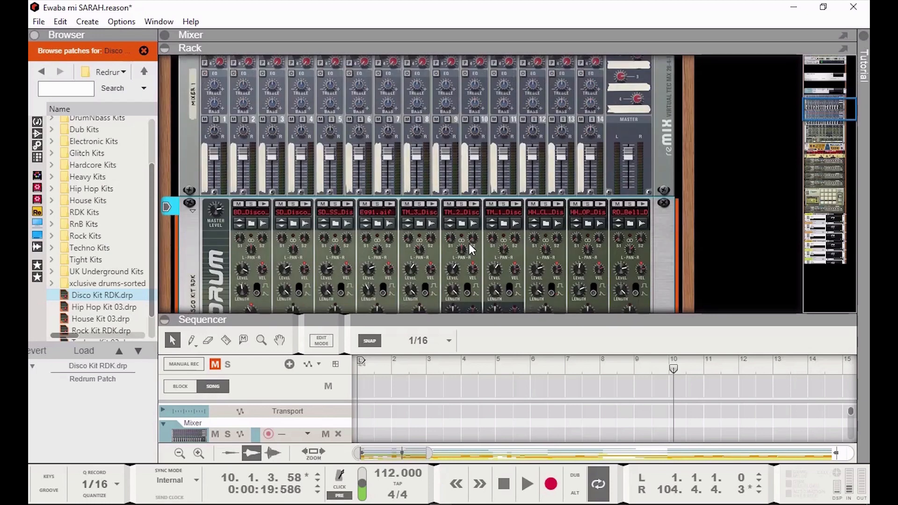
pyautogui.scroll(-3, 468, 240)
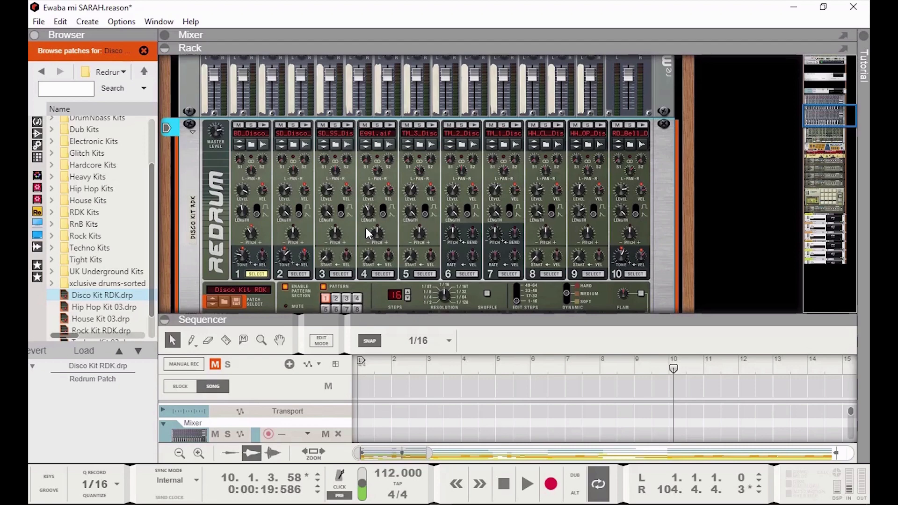
pyautogui.moveTo(453, 192)
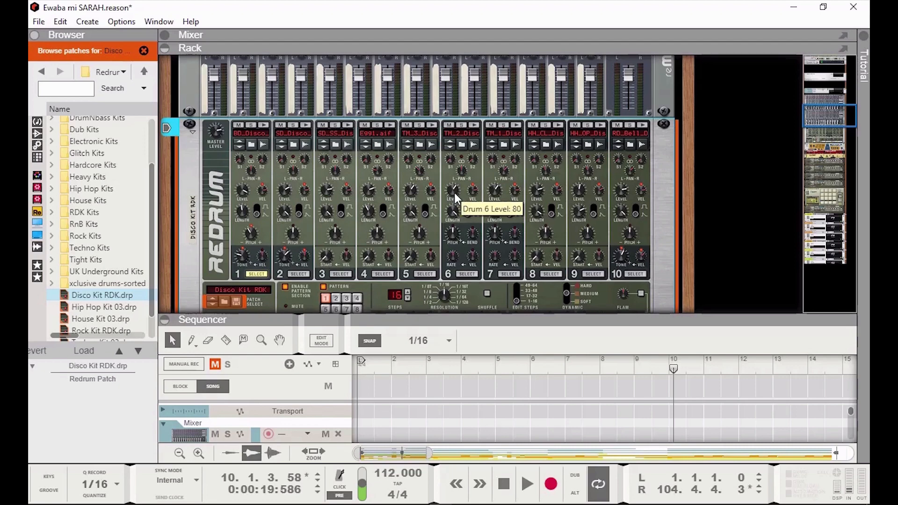
pyautogui.scroll(3, 455, 196)
pyautogui.scroll(1, 479, 137)
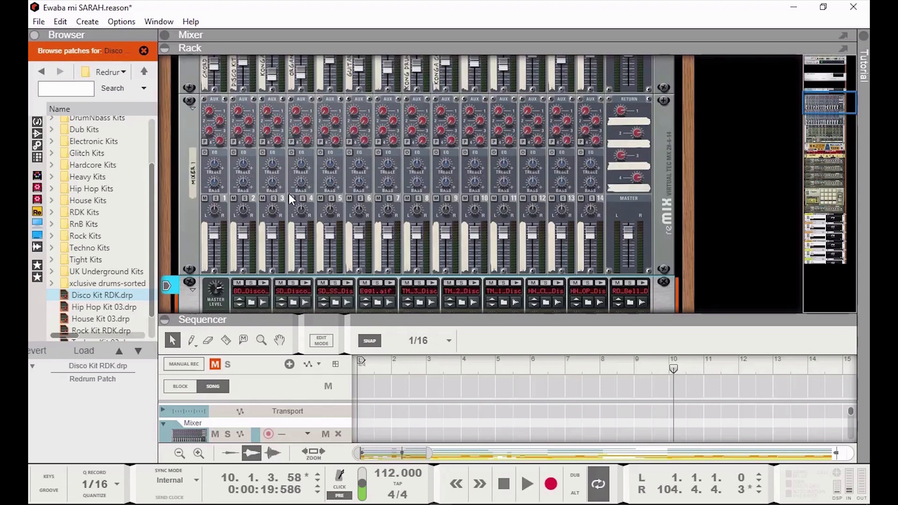
pyautogui.scroll(-1, 400, 201)
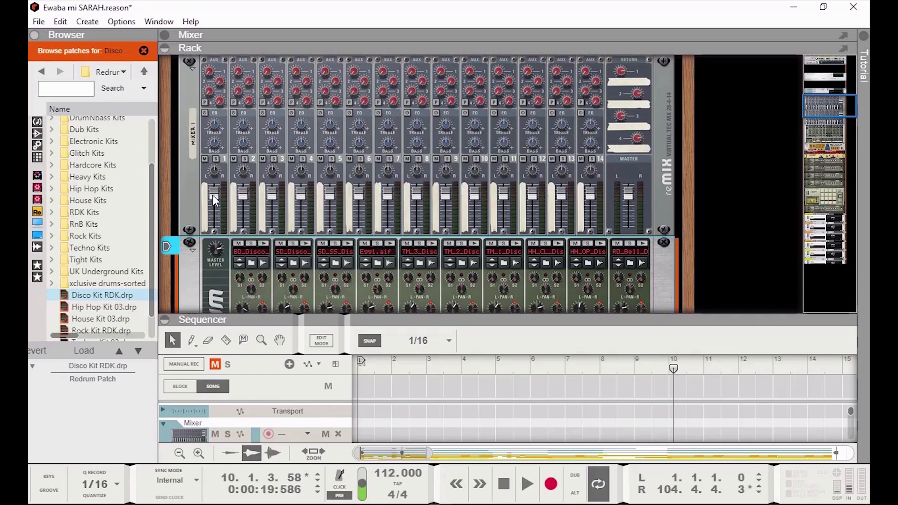
pyautogui.scroll(-2, 544, 206)
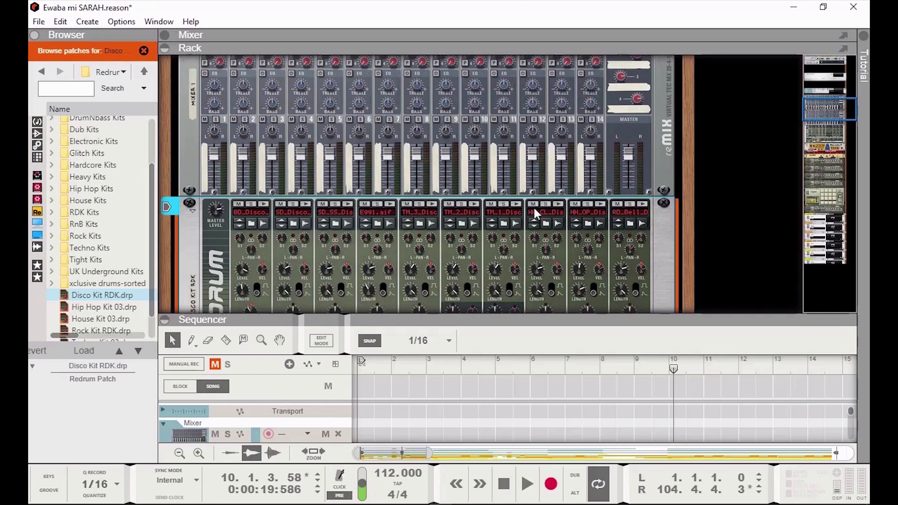
pyautogui.scroll(-4, 349, 253)
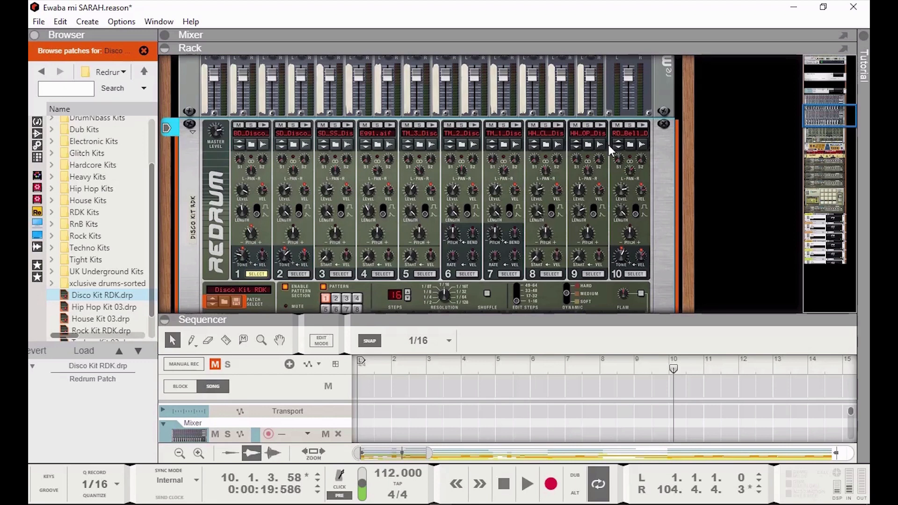
pyautogui.click(222, 301)
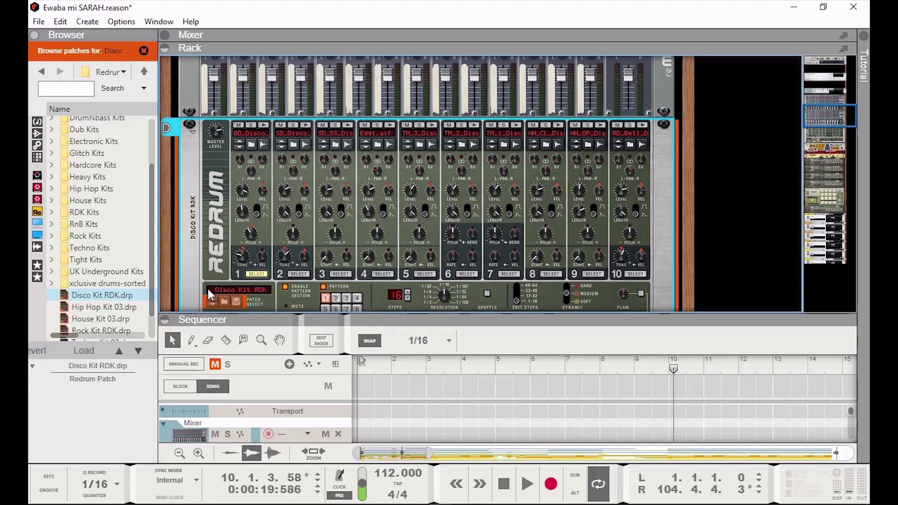
pyautogui.scroll(-2, 211, 252)
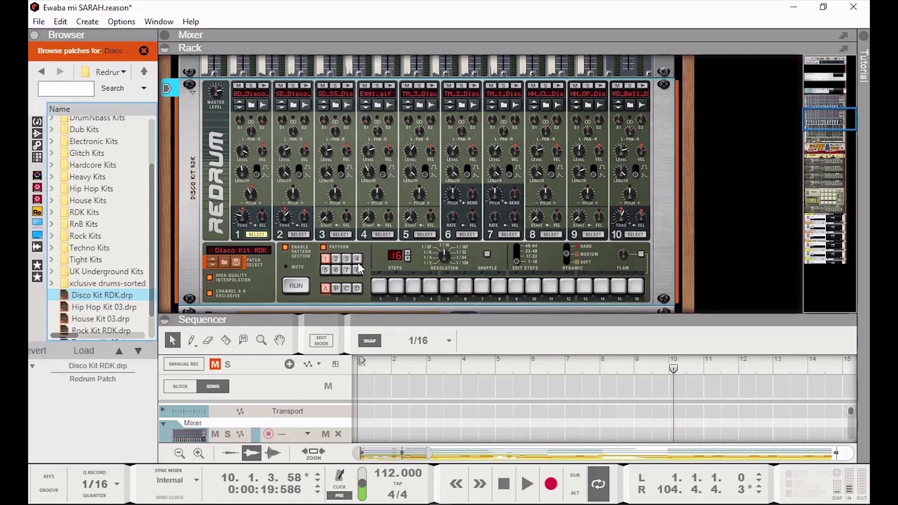
pyautogui.click(379, 287)
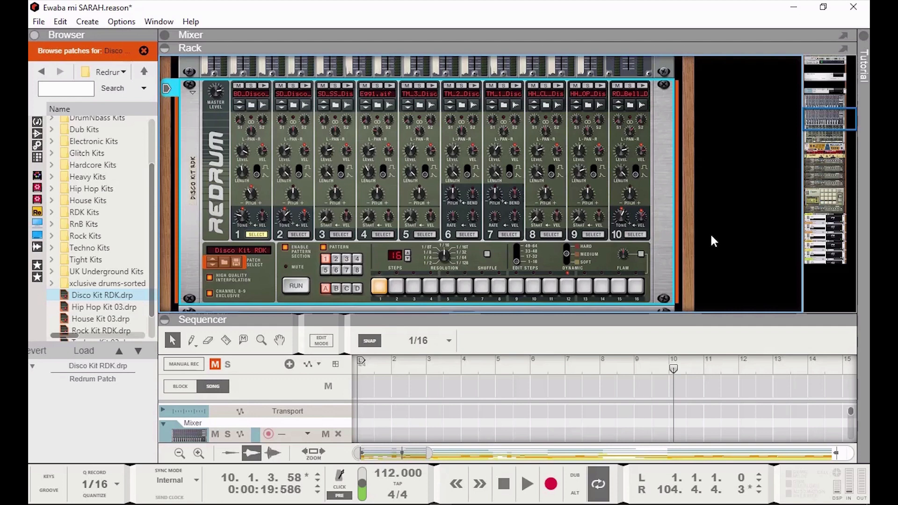
pyautogui.click(295, 285)
pyautogui.click(293, 286)
# Switch to drum channel 2, add a step-1 hit and audition the pattern.
pyautogui.click(299, 236)
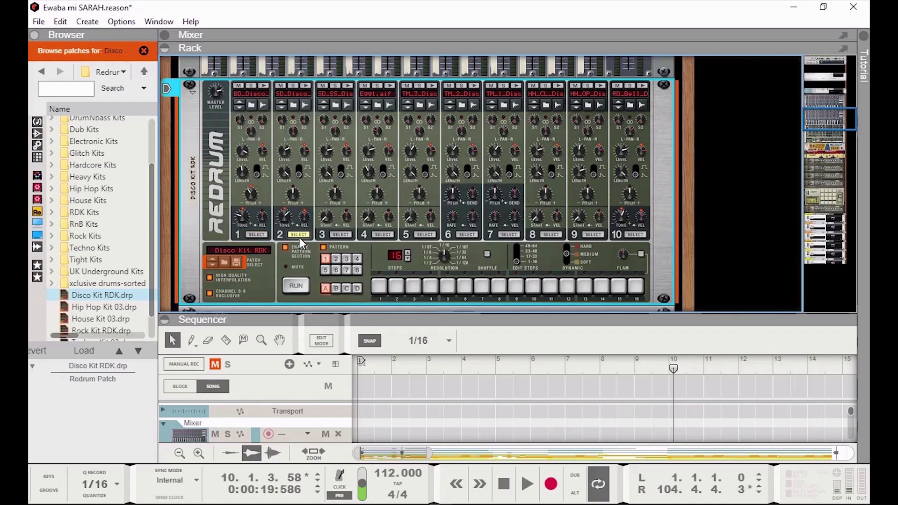
pyautogui.click(380, 286)
pyautogui.click(302, 287)
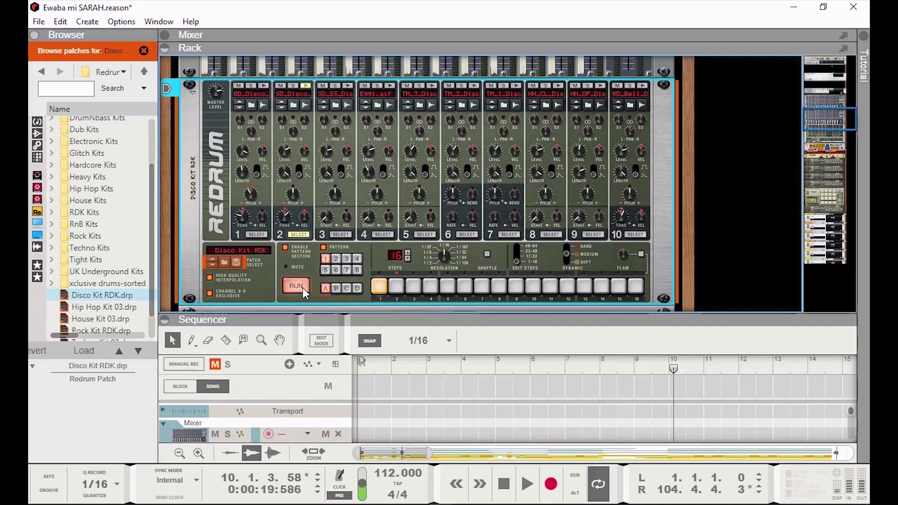
pyautogui.click(303, 287)
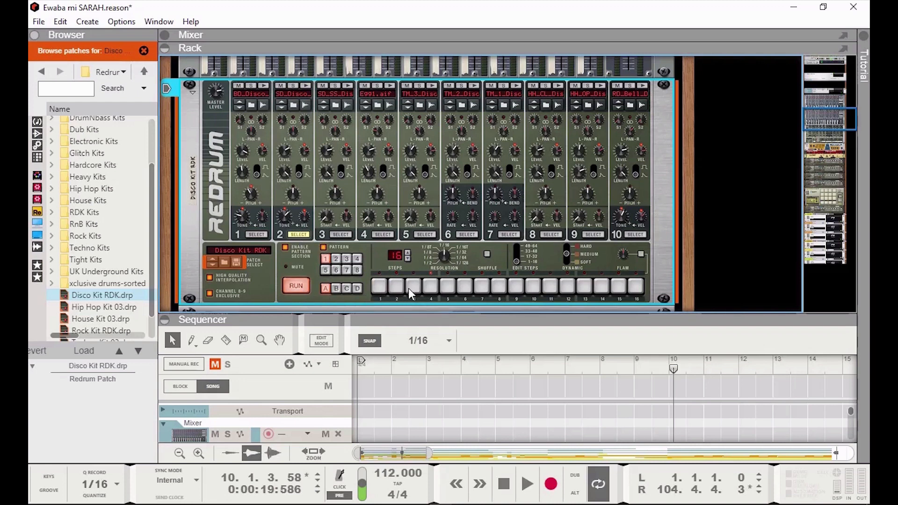
pyautogui.click(296, 285)
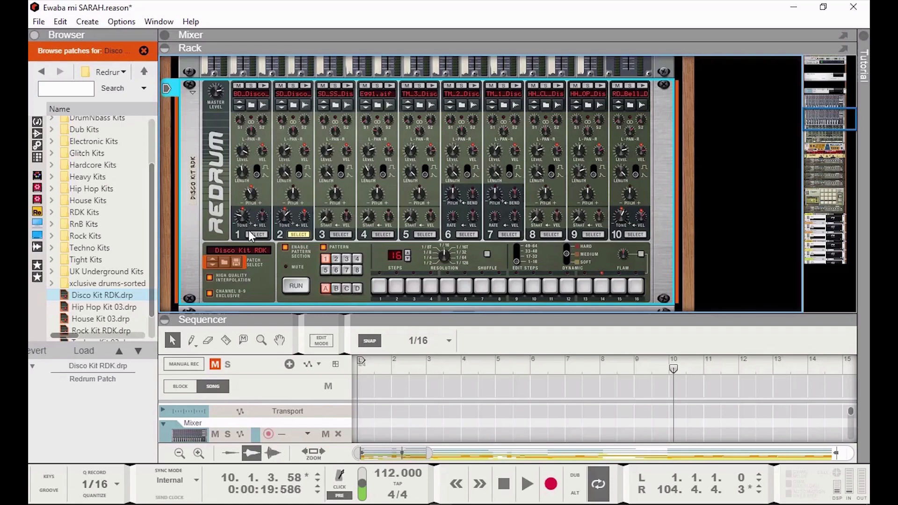
# Review the reMix mixer and Disco Kit Redrum in the rack, then open the Options menu.
pyautogui.scroll(3, 257, 218)
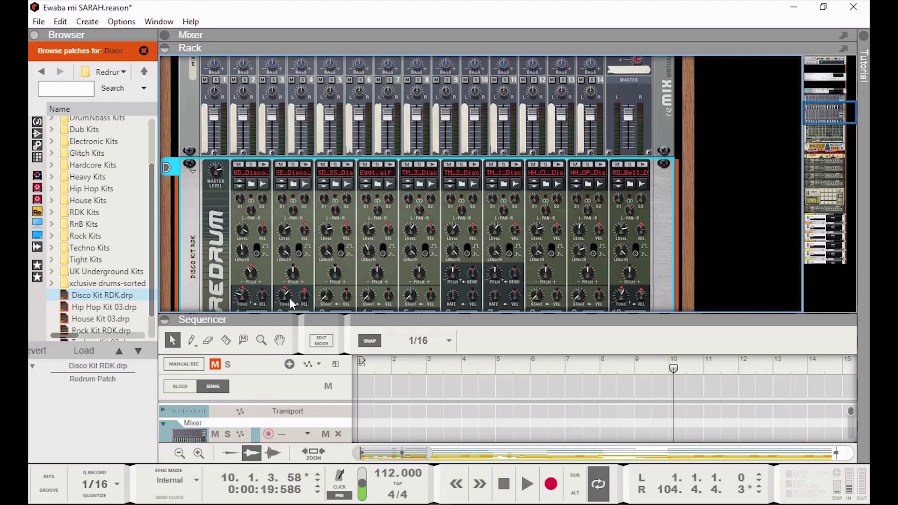
pyautogui.scroll(3, 456, 242)
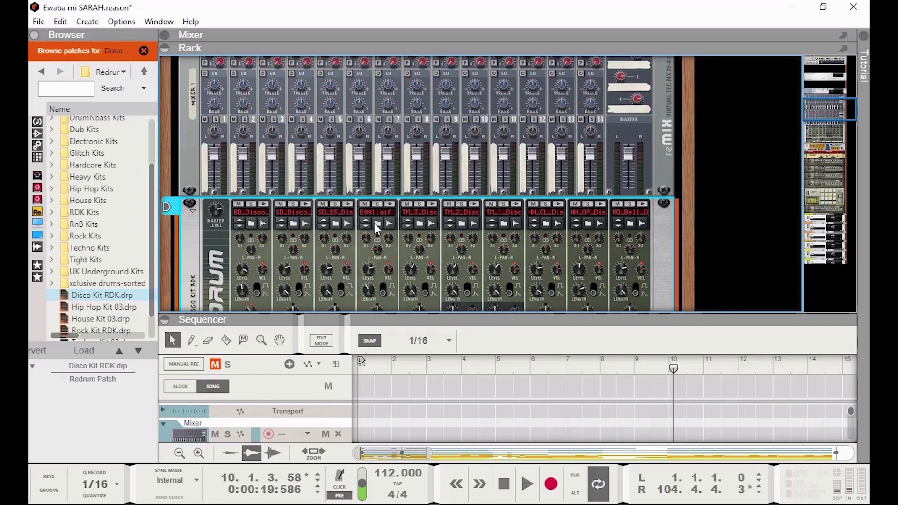
pyautogui.scroll(6, 374, 224)
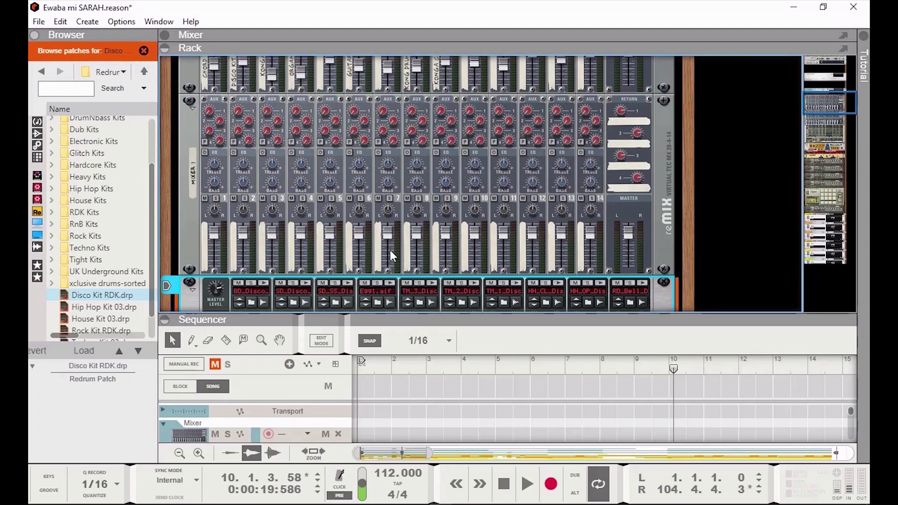
pyautogui.scroll(6, 390, 251)
pyautogui.scroll(-15, 390, 250)
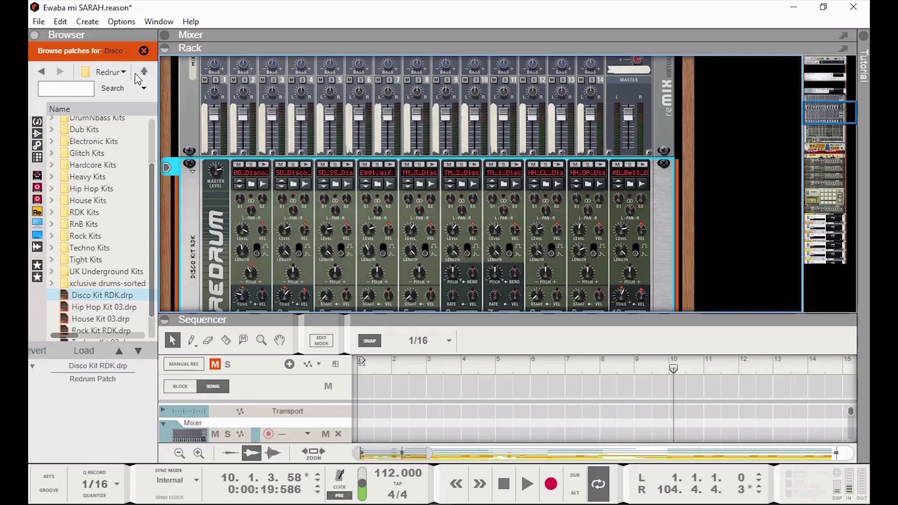
pyautogui.click(119, 22)
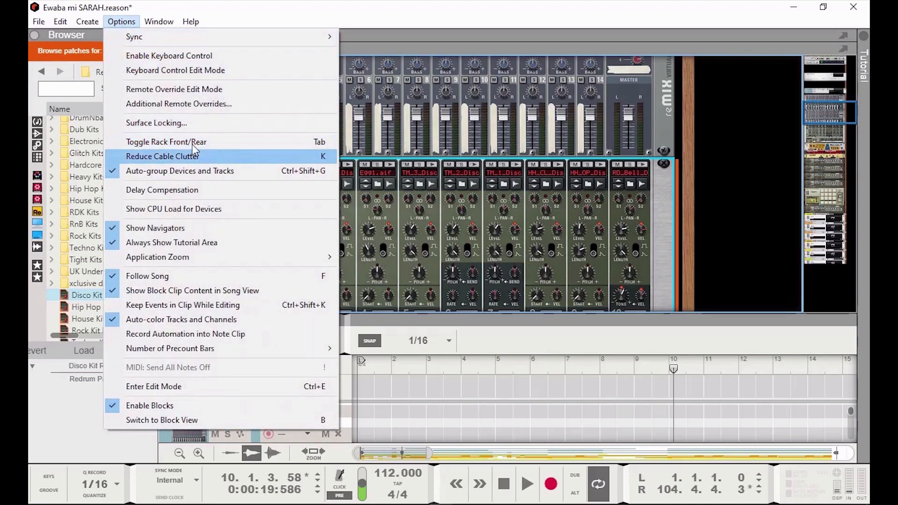
# Flip the rack to its rear and unplug the Redrum's left and right stereo output cables.
pyautogui.click(148, 142)
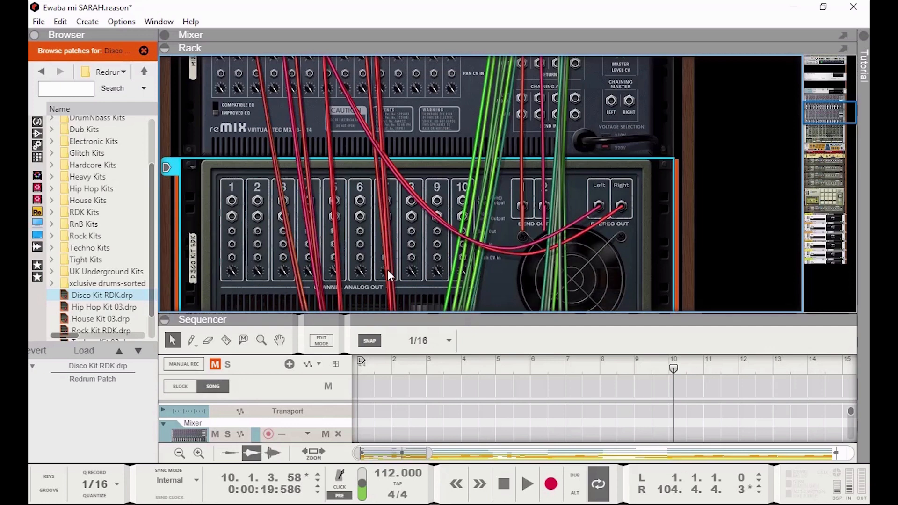
pyautogui.scroll(3, 283, 252)
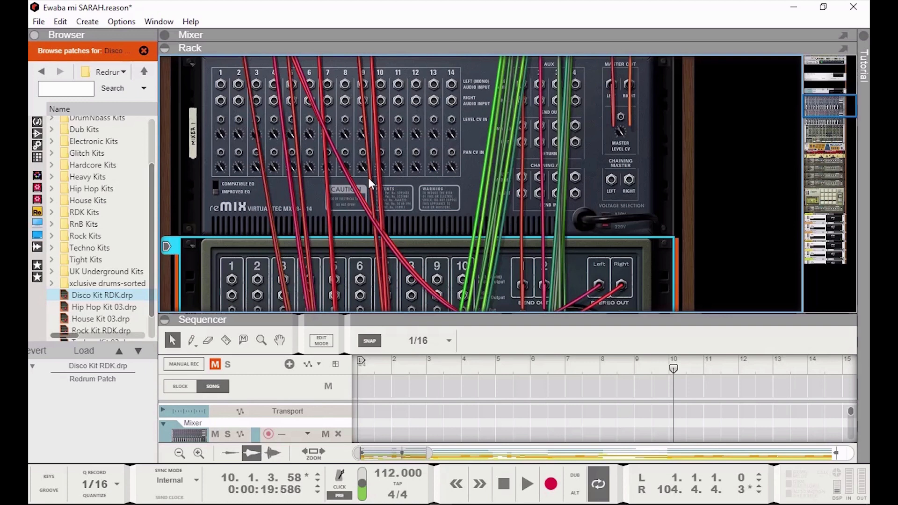
pyautogui.scroll(-4, 515, 256)
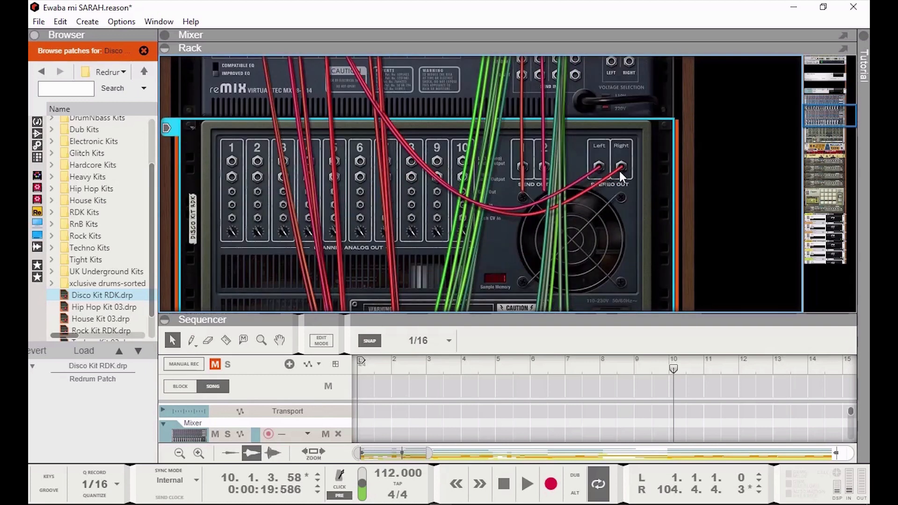
pyautogui.moveTo(622, 166); pyautogui.dragTo(713, 175)
pyautogui.moveTo(602, 172); pyautogui.dragTo(655, 178)
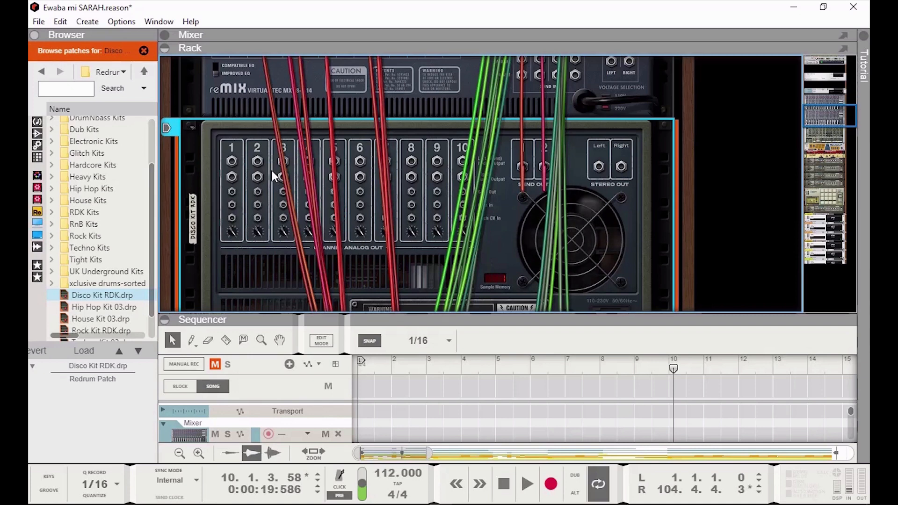
# Cable Redrum channel outputs 1–3 into the 14:2 mixer's channel 1–3 inputs.
pyautogui.scroll(4, 270, 169)
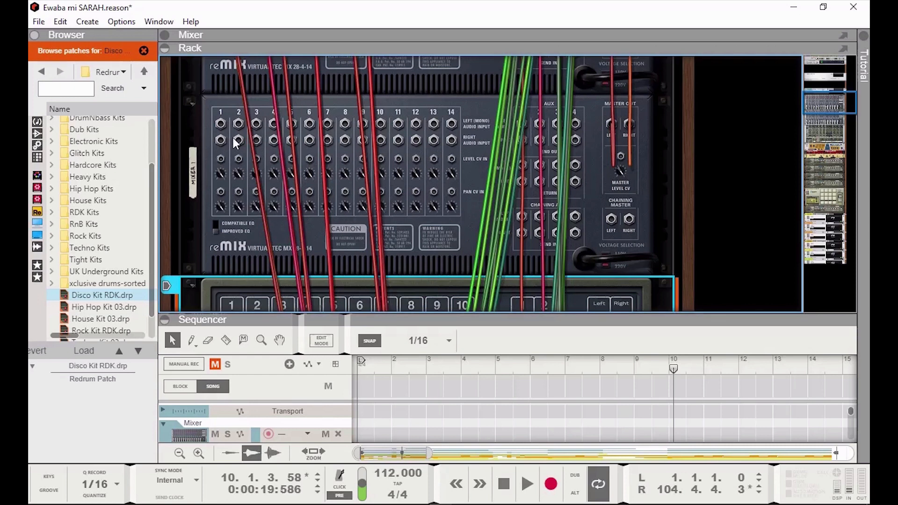
pyautogui.scroll(-3, 266, 198)
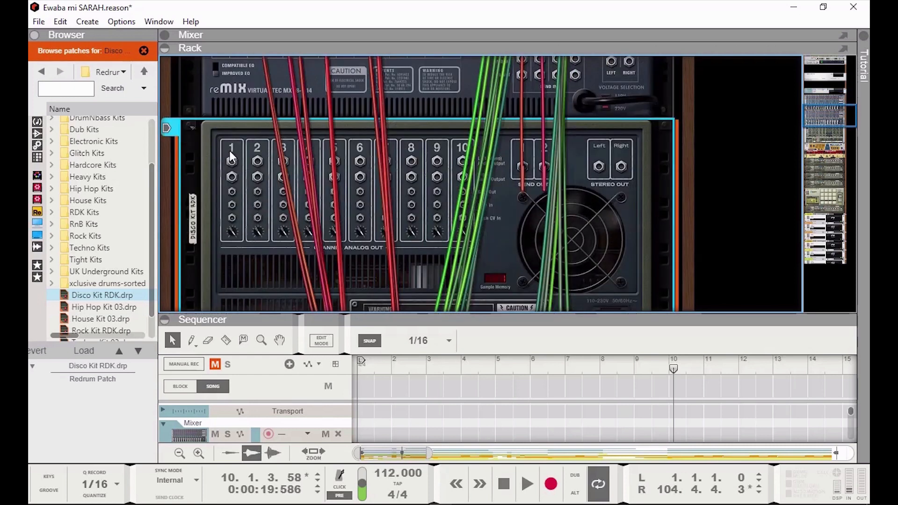
pyautogui.moveTo(229, 161); pyautogui.dragTo(222, 138)
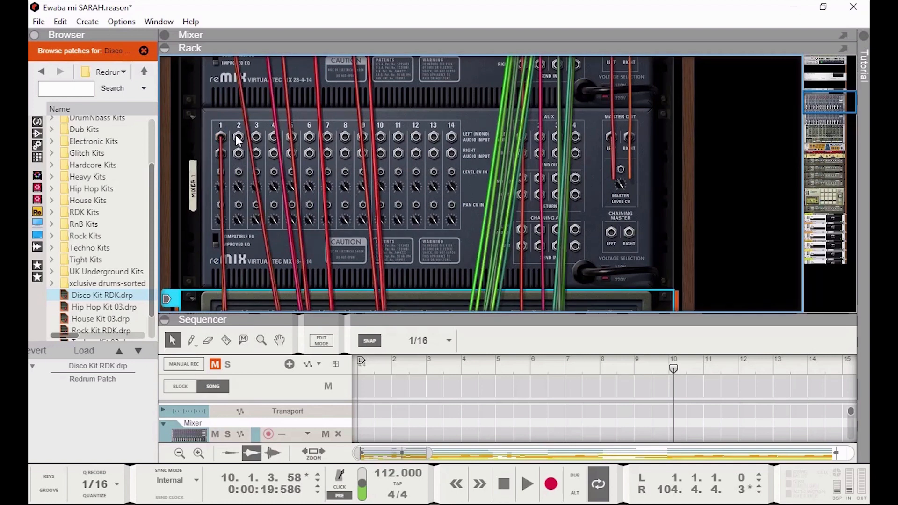
pyautogui.click(249, 237)
pyautogui.moveTo(249, 238); pyautogui.dragTo(257, 116)
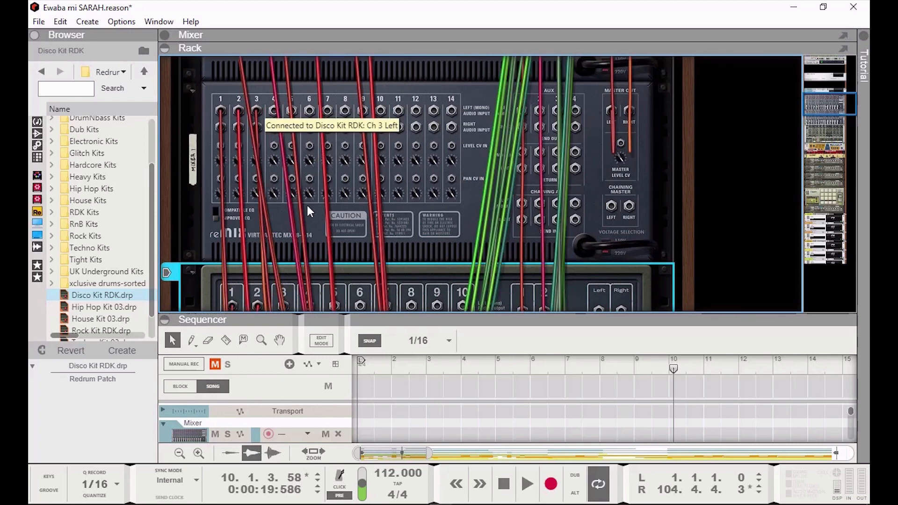
# Flip the rack back to its front panels and start the Disco Kit RDK pattern.
pyautogui.click(120, 23)
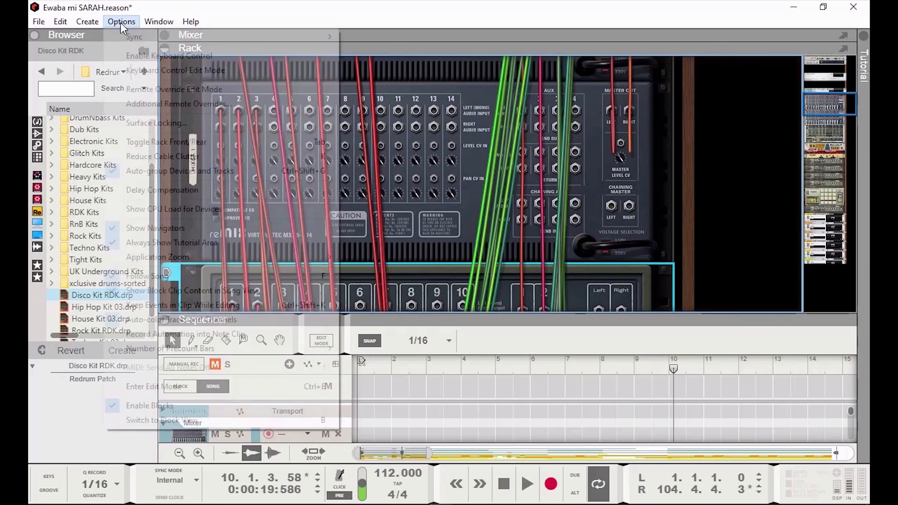
pyautogui.click(158, 143)
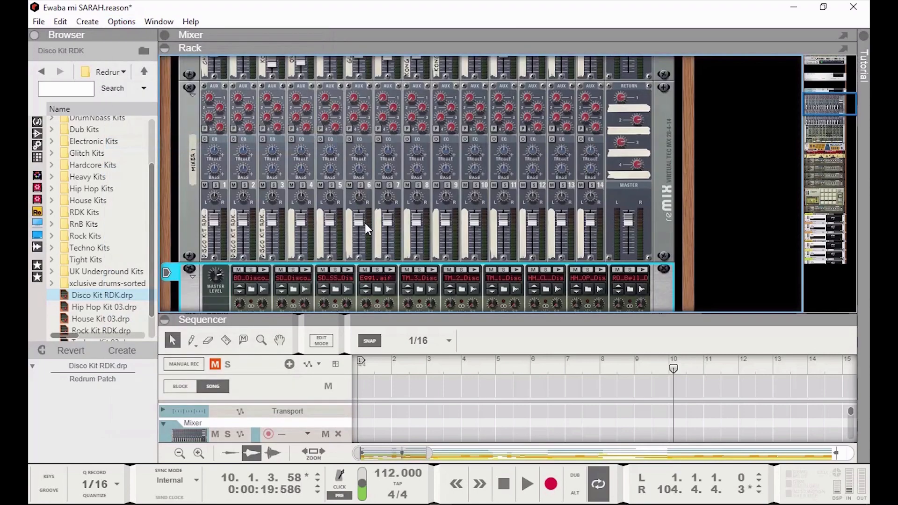
pyautogui.scroll(-2, 516, 234)
pyautogui.scroll(-3, 514, 231)
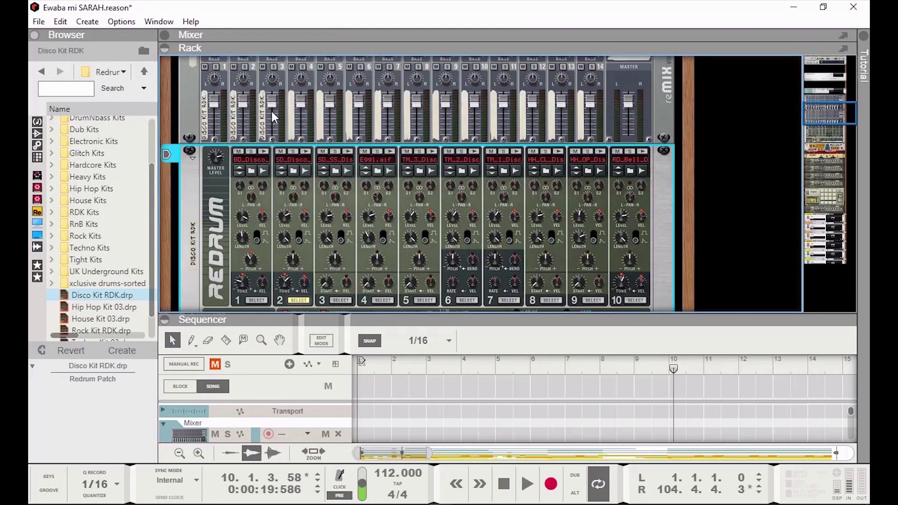
pyautogui.scroll(-2, 325, 203)
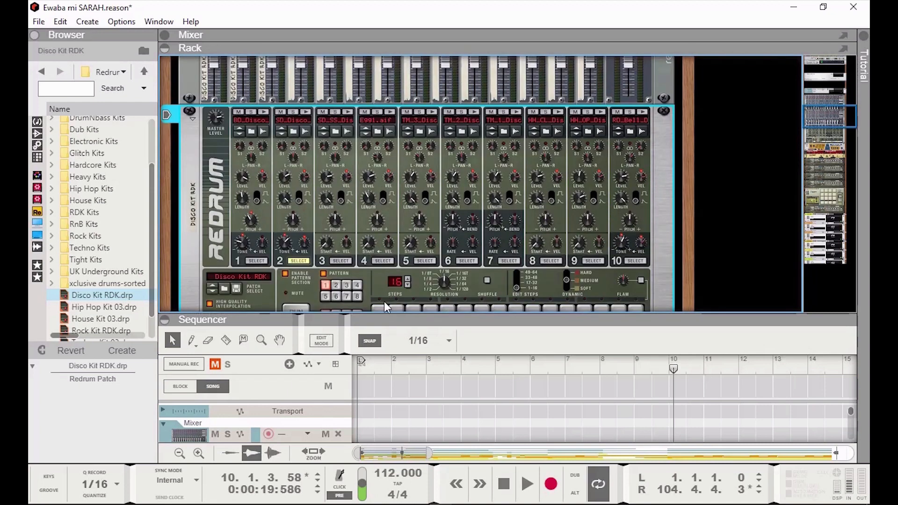
pyautogui.click(300, 308)
# Select Redrum drum channel 1 and scroll up through the mixers to the Hardware Interface.
pyautogui.click(248, 261)
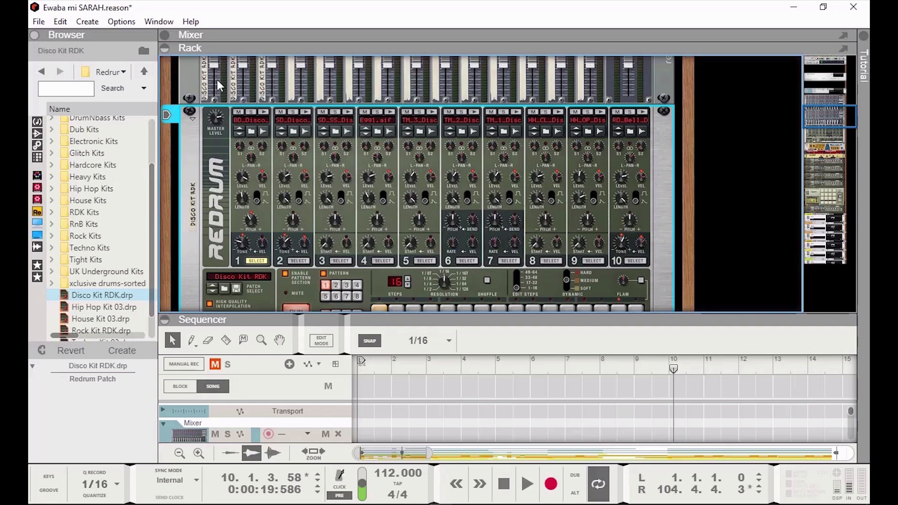
pyautogui.moveTo(218, 80)
pyautogui.scroll(4, 386, 215)
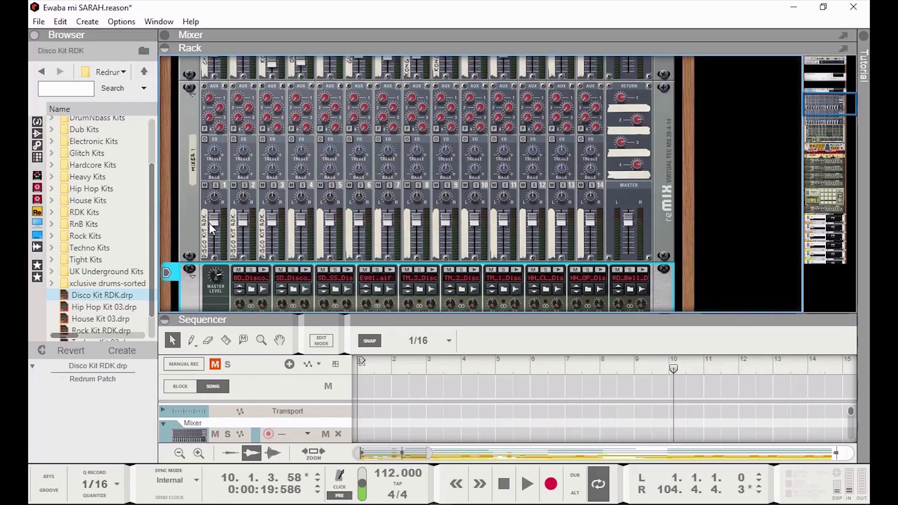
pyautogui.moveTo(241, 235)
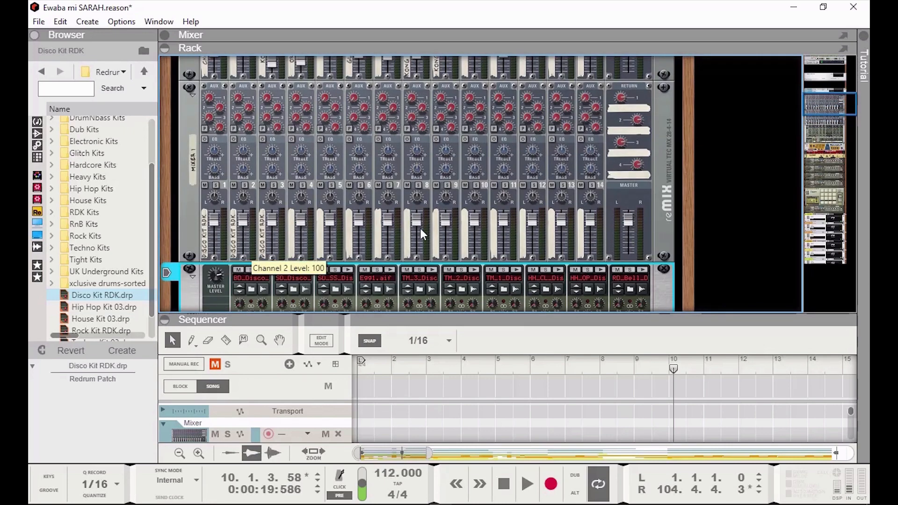
pyautogui.scroll(1, 403, 224)
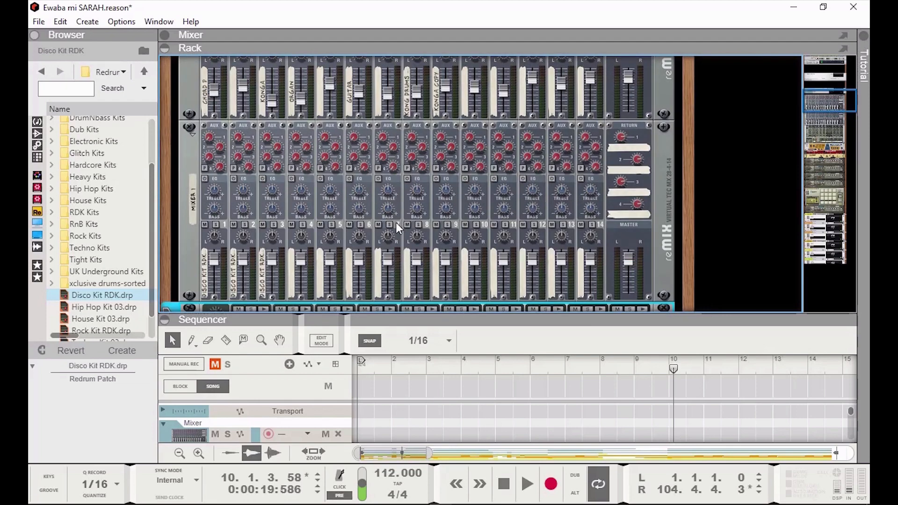
pyautogui.scroll(1, 394, 222)
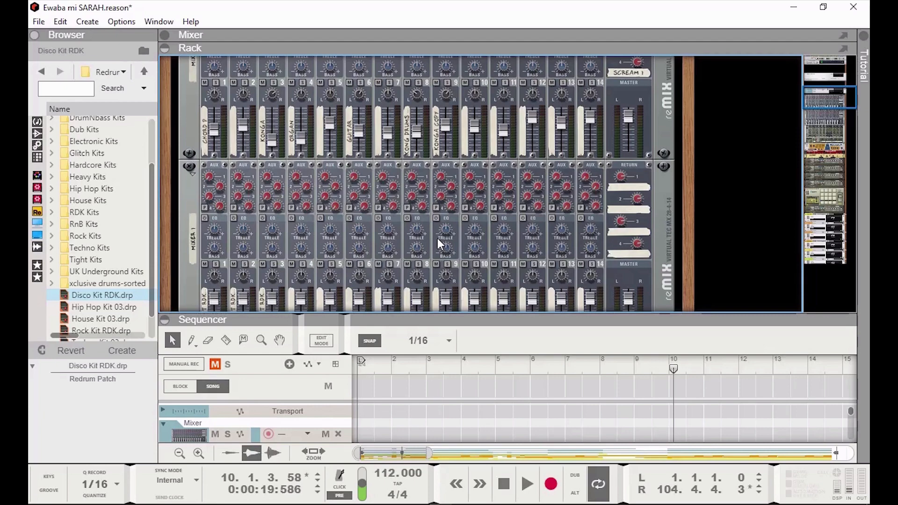
pyautogui.scroll(-3, 442, 248)
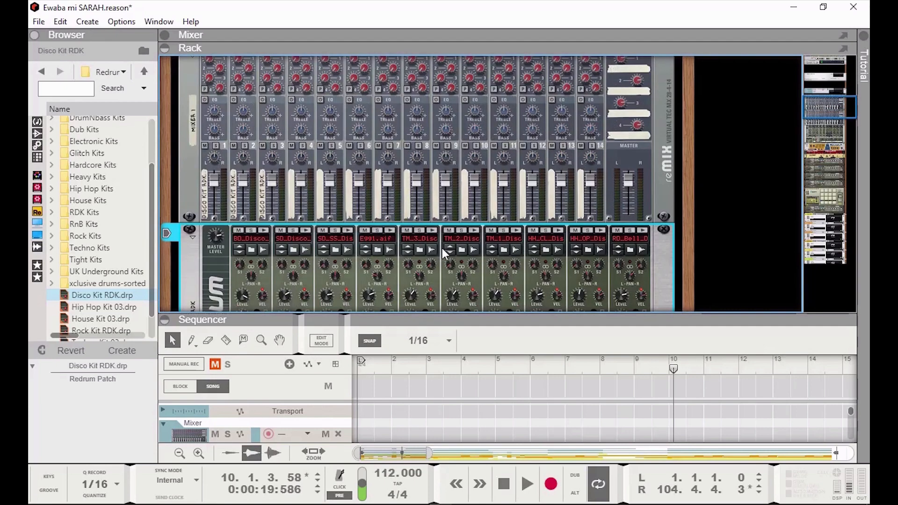
pyautogui.scroll(-5, 442, 248)
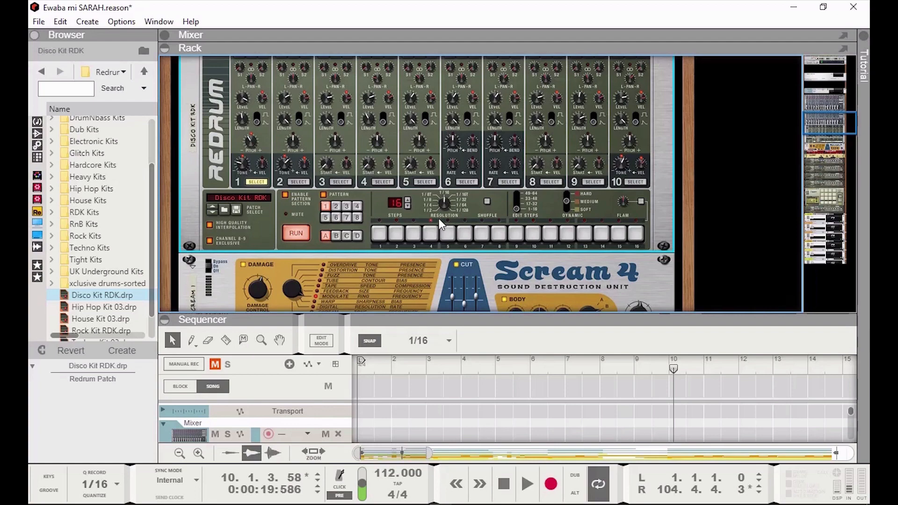
pyautogui.scroll(-2, 438, 218)
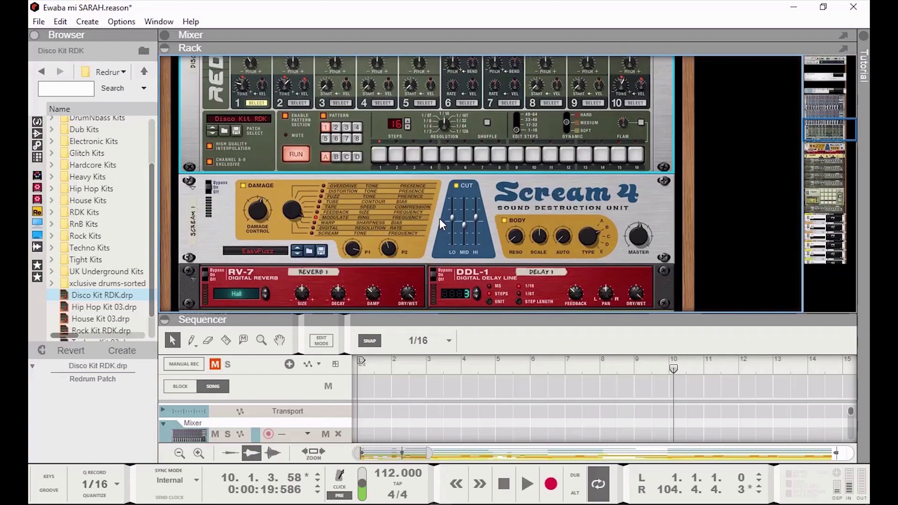
pyautogui.scroll(4, 439, 218)
pyautogui.scroll(10, 441, 218)
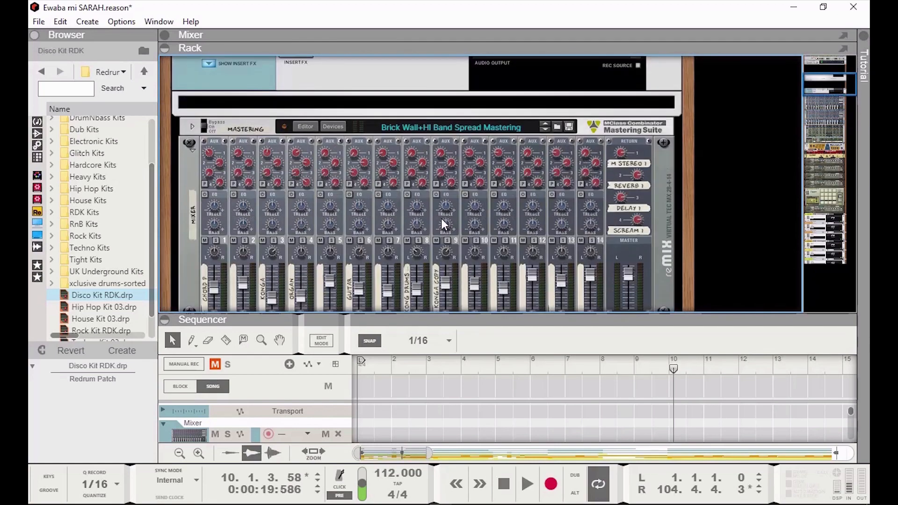
pyautogui.scroll(1, 441, 218)
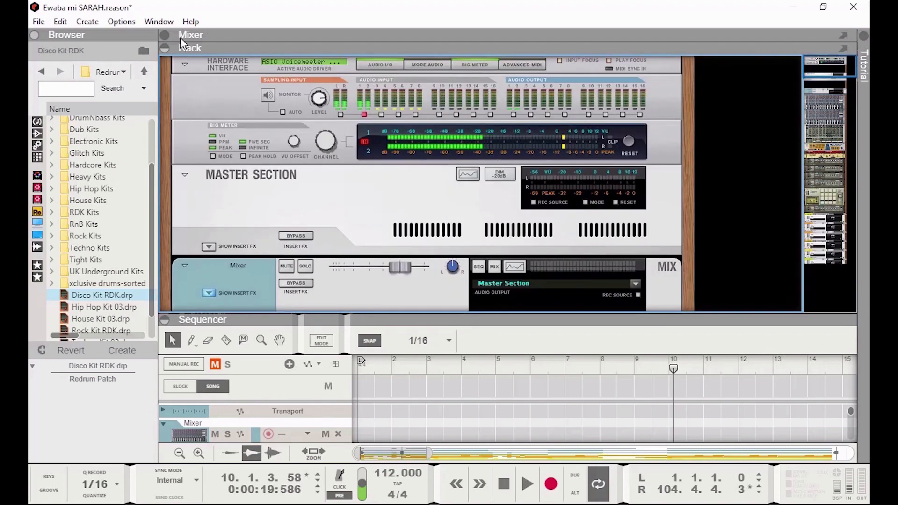
# Expand the main mixer panel above the rack.
pyautogui.click(167, 33)
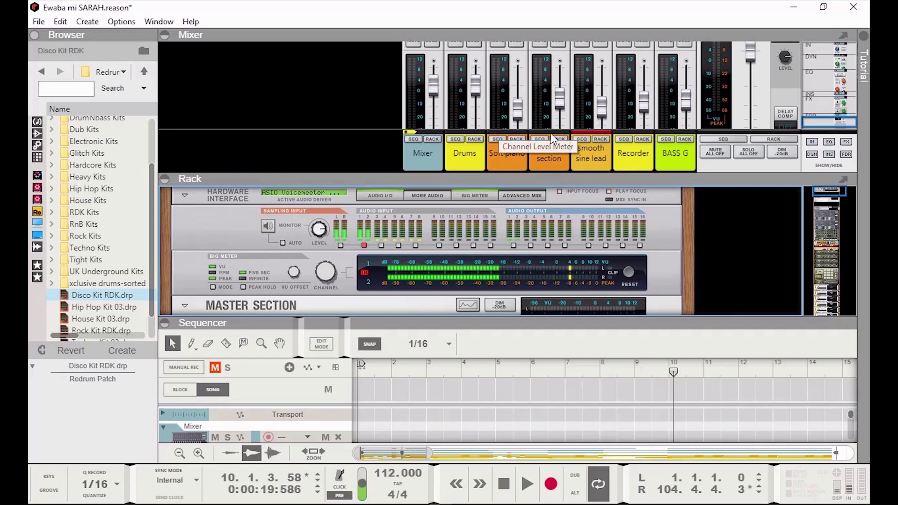
pyautogui.scroll(3, 538, 117)
pyautogui.scroll(-3, 546, 100)
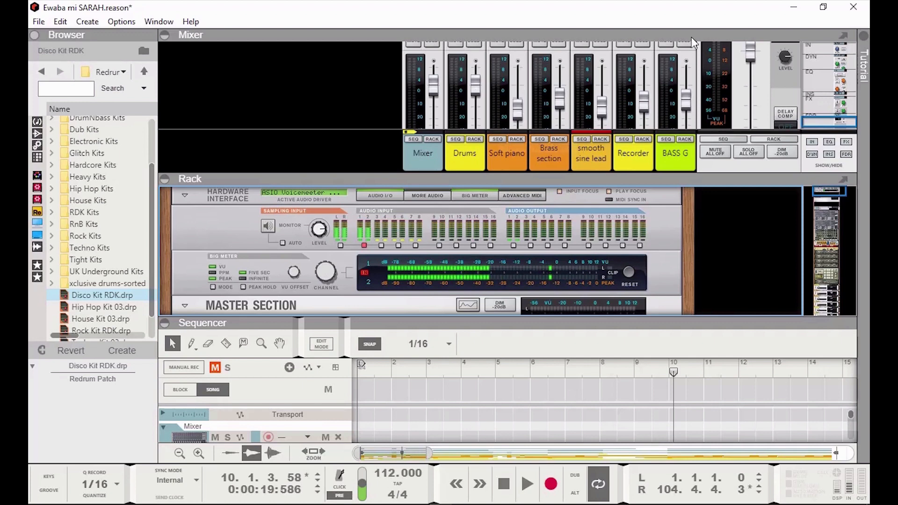
pyautogui.scroll(-3, 498, 248)
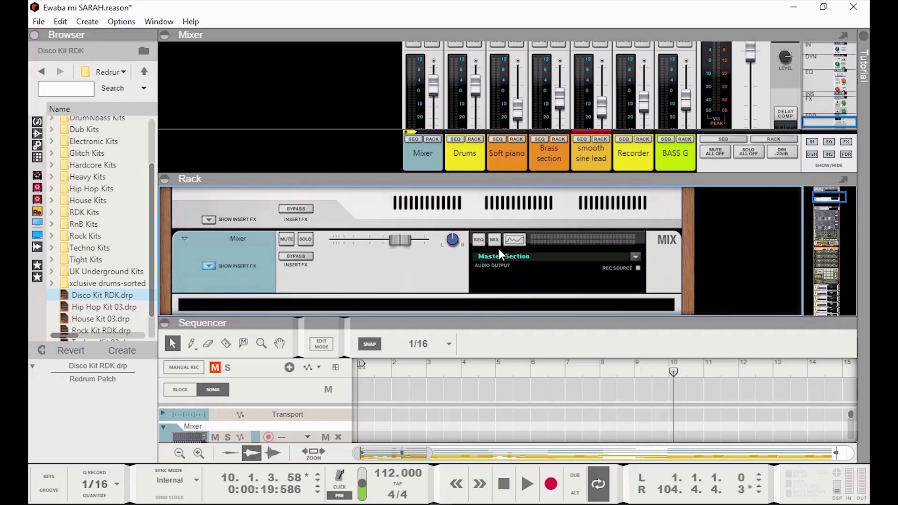
pyautogui.scroll(-3, 498, 265)
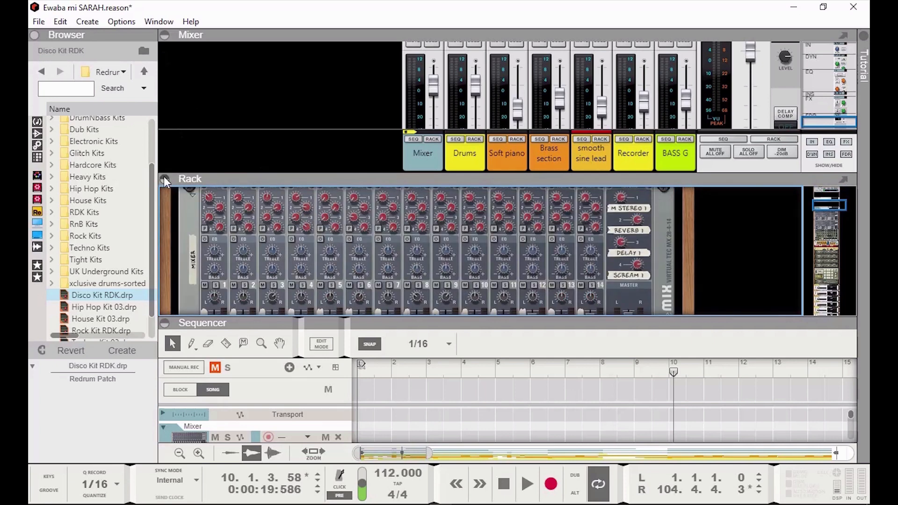
# Collapse the sequencer so mixer and rack fill the window, then open the Options menu.
pyautogui.click(165, 322)
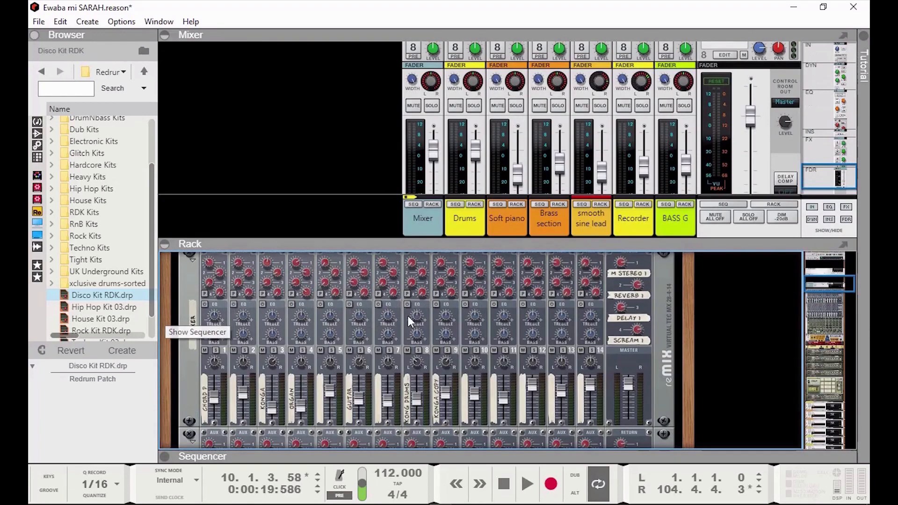
pyautogui.scroll(-5, 416, 354)
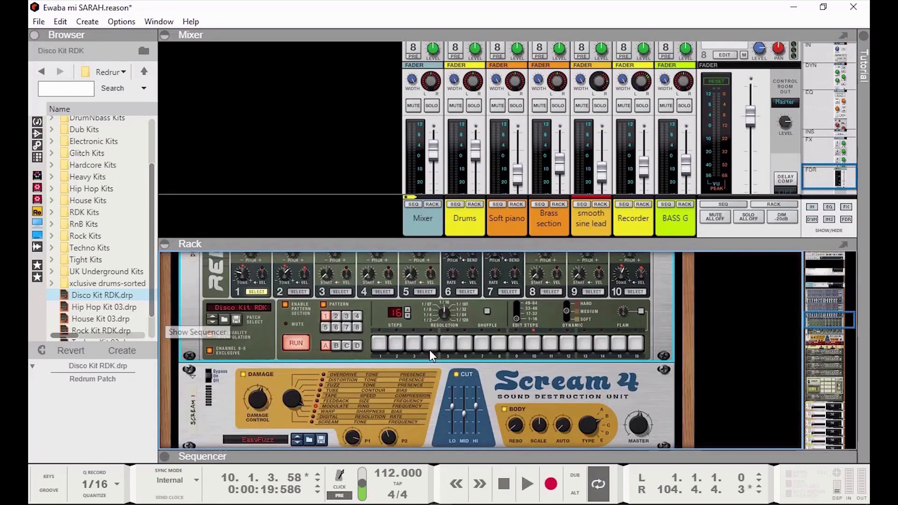
pyautogui.scroll(-1, 429, 350)
pyautogui.scroll(2, 430, 349)
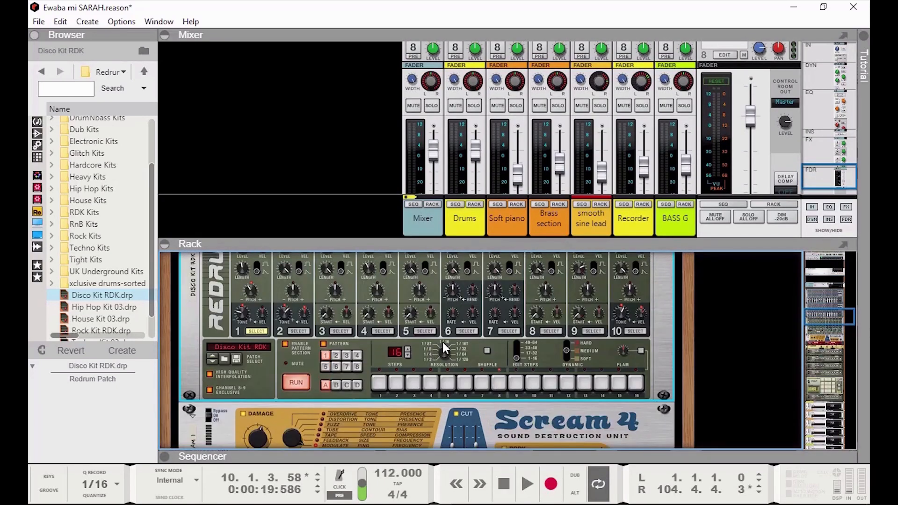
pyautogui.scroll(1, 442, 341)
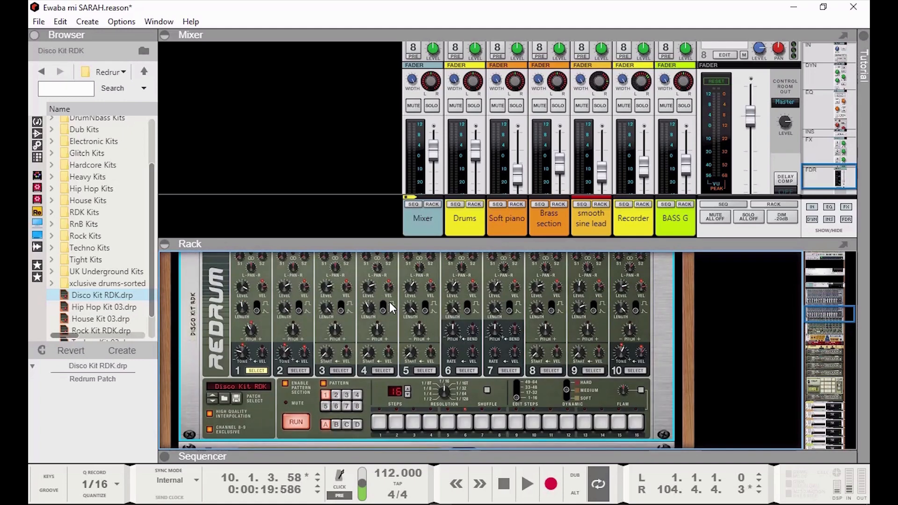
pyautogui.click(117, 21)
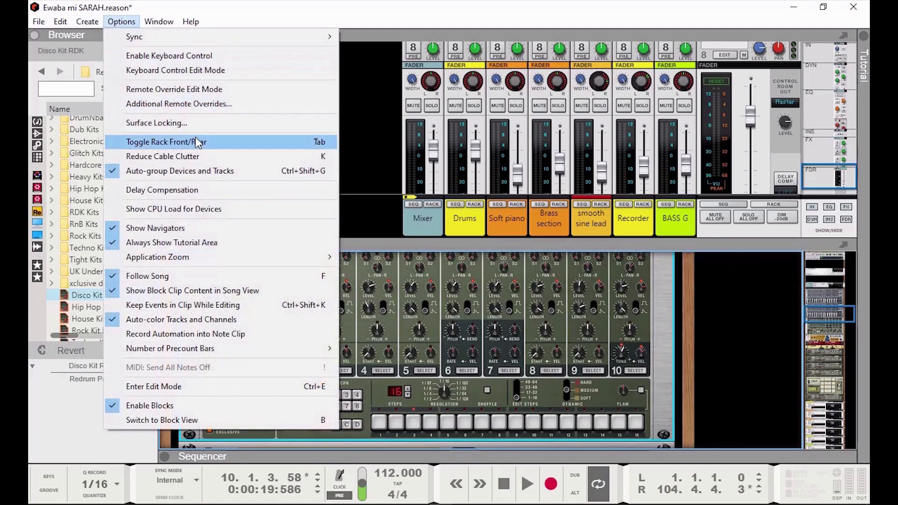
# Turn the rack to its rear and pull the cables from Redrum channel 1's outputs.
pyautogui.click(185, 145)
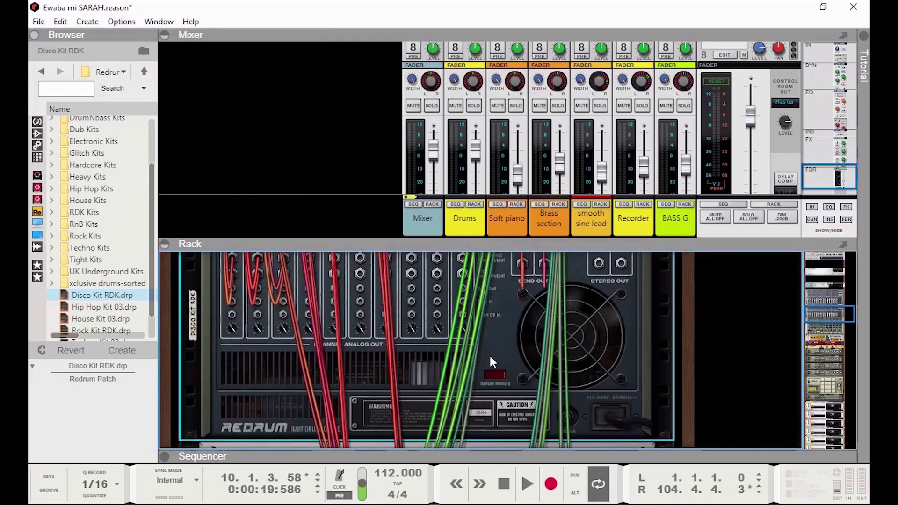
pyautogui.scroll(-2, 396, 347)
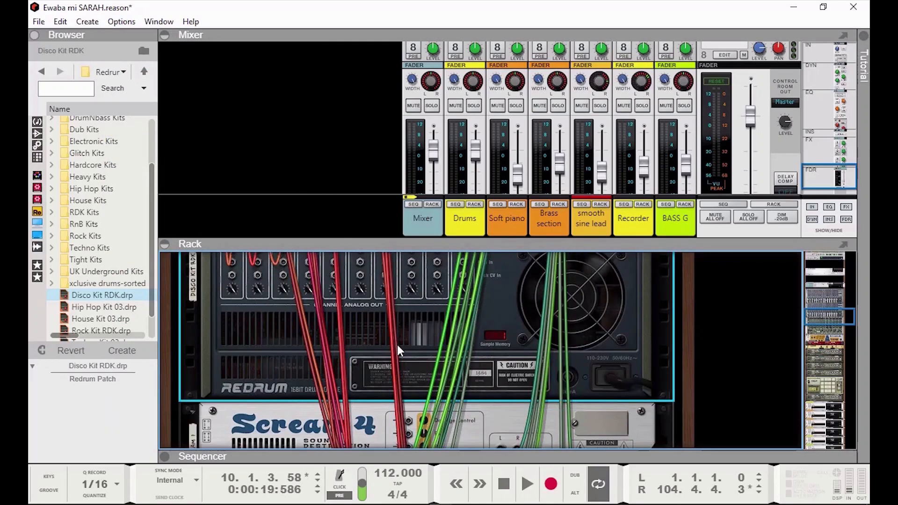
pyautogui.scroll(2, 397, 344)
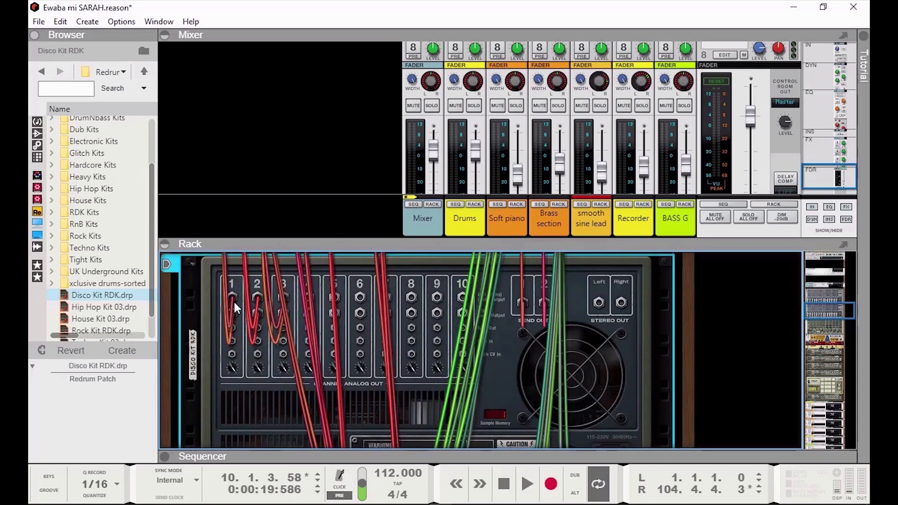
pyautogui.moveTo(232, 299); pyautogui.dragTo(279, 318)
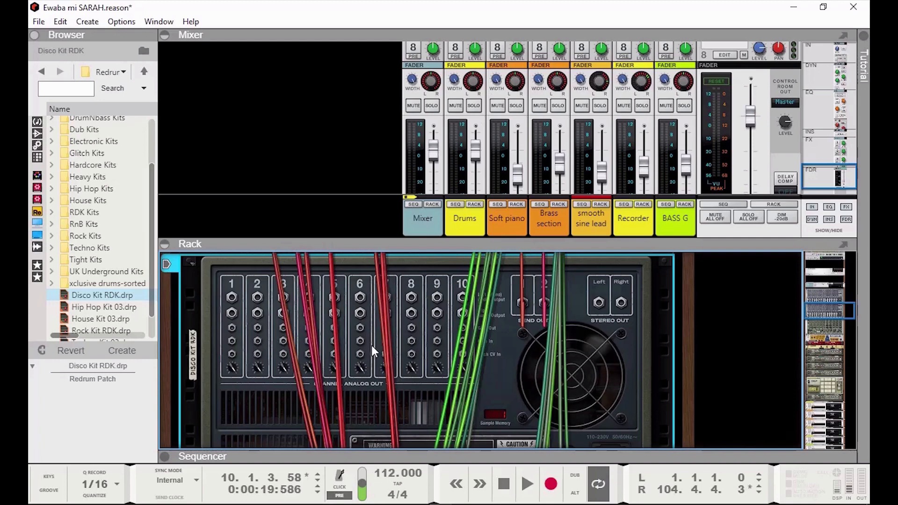
pyautogui.scroll(-3, 371, 345)
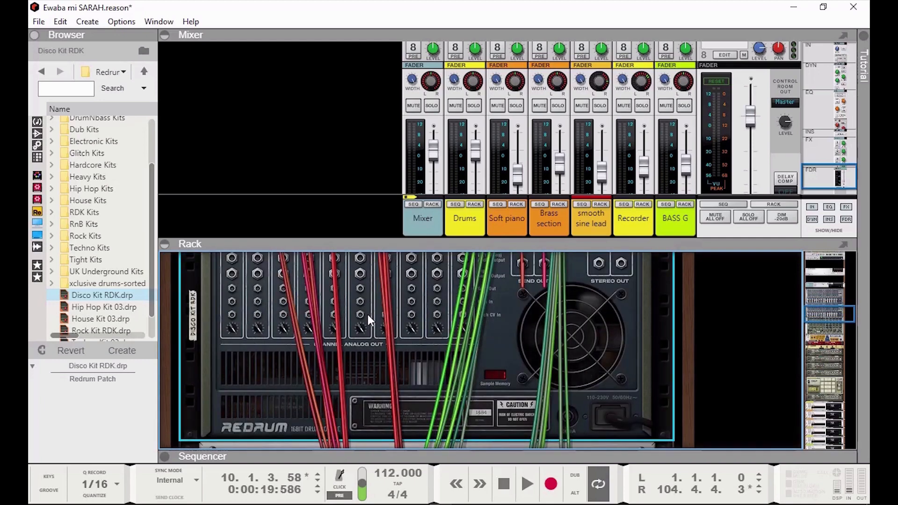
pyautogui.scroll(-3, 376, 327)
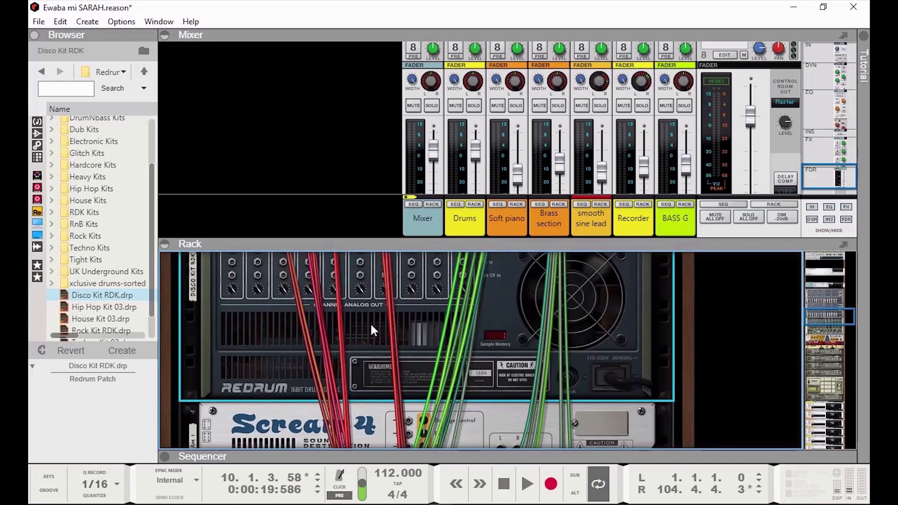
# Create three Mix Channels via Create Mix Channel, each adding a strip to the main mixer.
pyautogui.rightClick(368, 309)
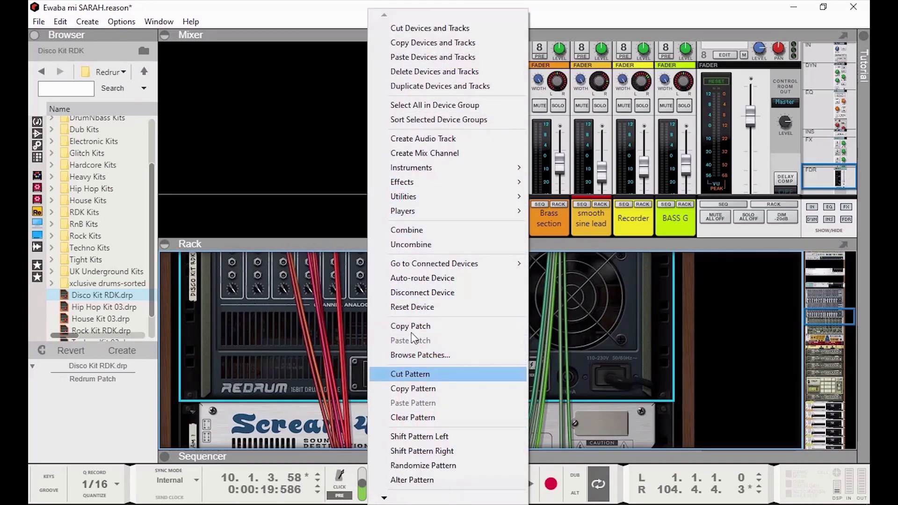
pyautogui.click(436, 152)
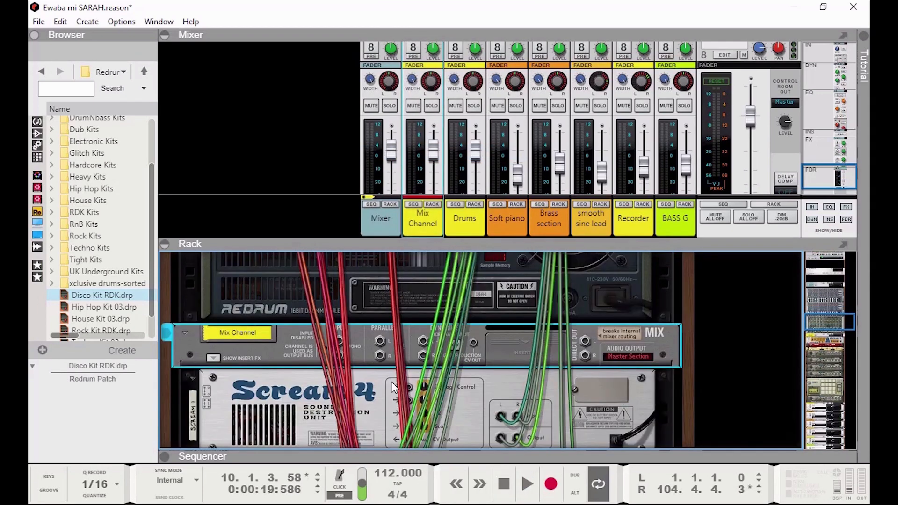
pyautogui.rightClick(372, 336)
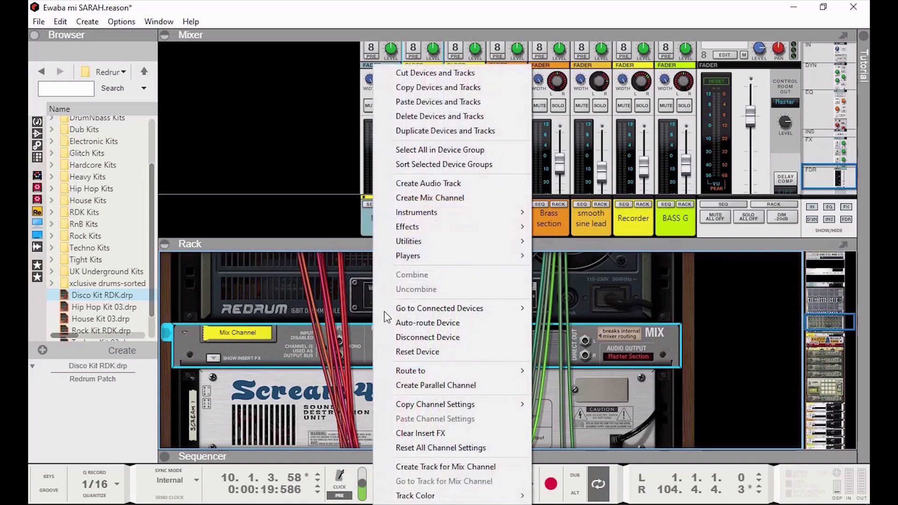
pyautogui.click(446, 199)
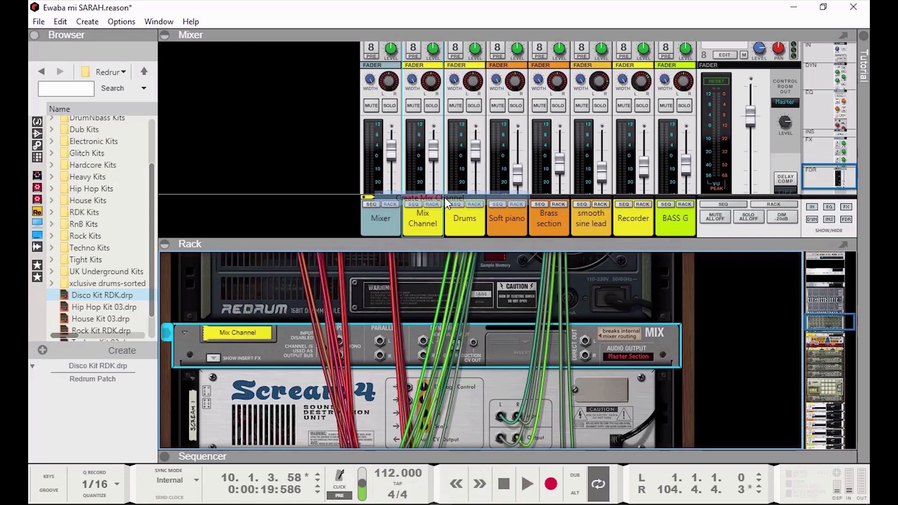
pyautogui.rightClick(374, 329)
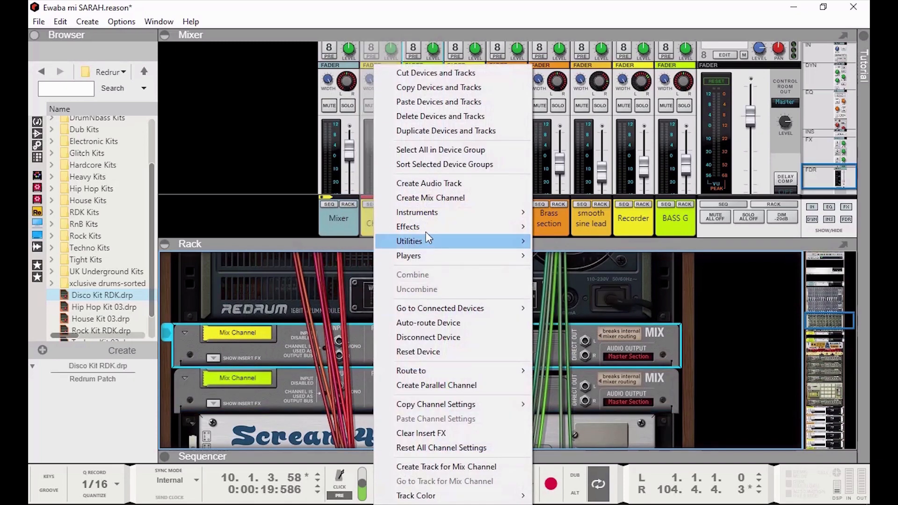
pyautogui.click(447, 199)
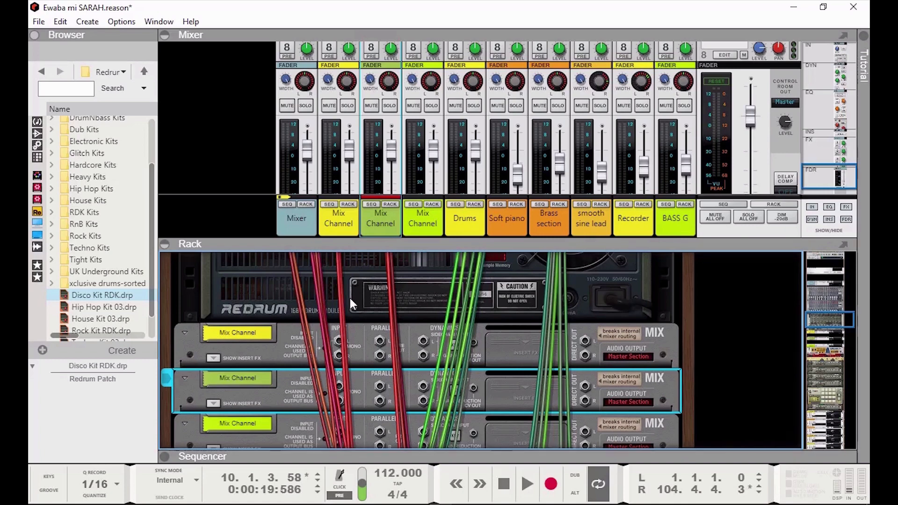
# Shrink the mixer for rack room, then cable Redrum outputs 1, 2 and 3 into Disco Kit RDK Ch.1–Ch.3.
pyautogui.scroll(5, 402, 351)
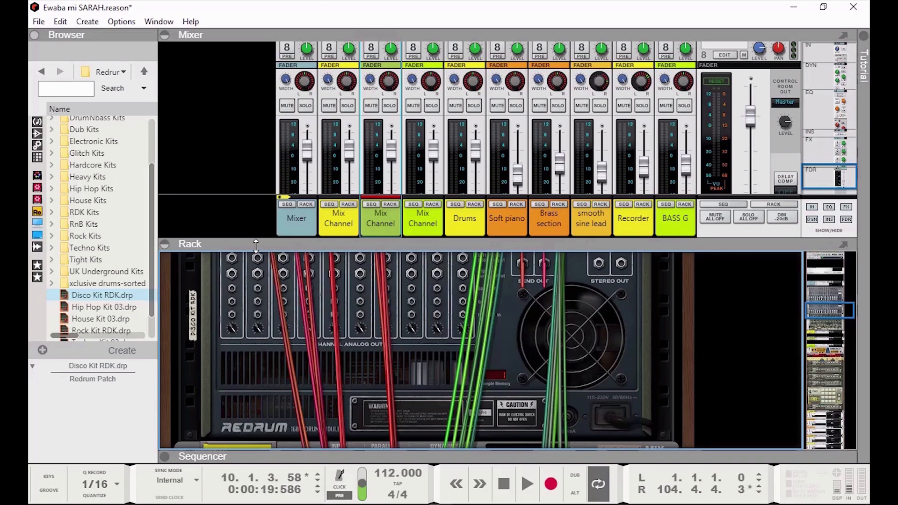
pyautogui.moveTo(256, 245); pyautogui.dragTo(256, 183)
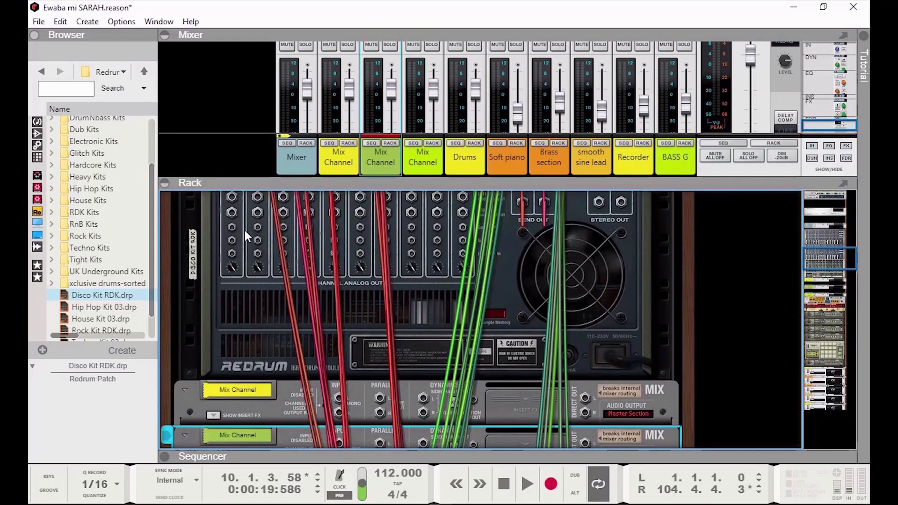
pyautogui.scroll(3, 246, 230)
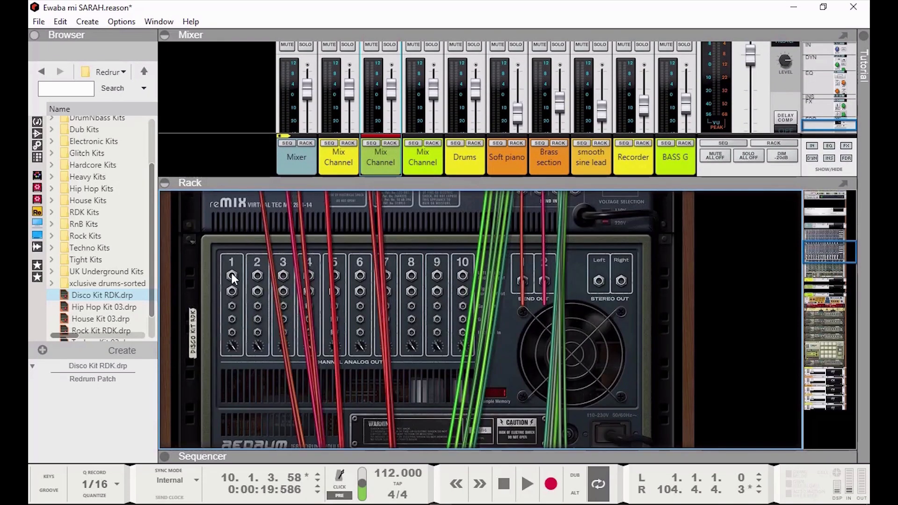
pyautogui.moveTo(232, 274); pyautogui.dragTo(337, 332)
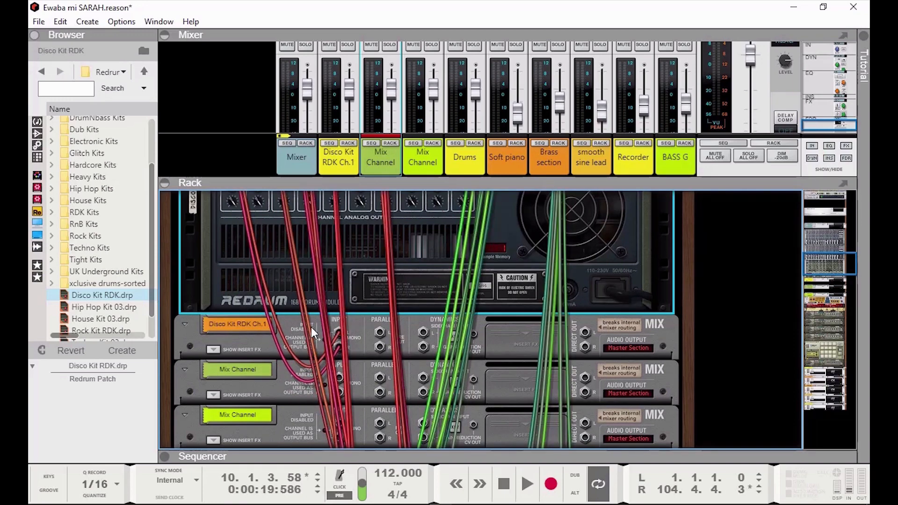
pyautogui.scroll(3, 310, 327)
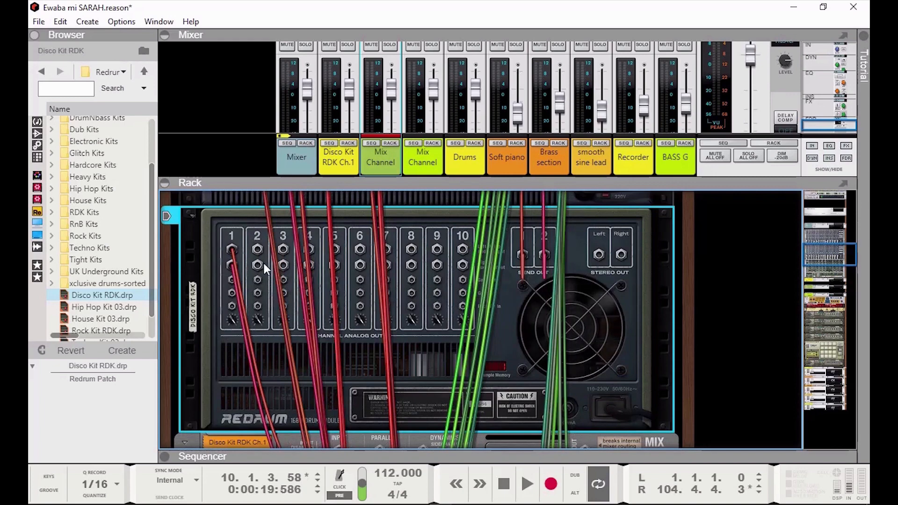
pyautogui.moveTo(261, 264); pyautogui.dragTo(339, 376)
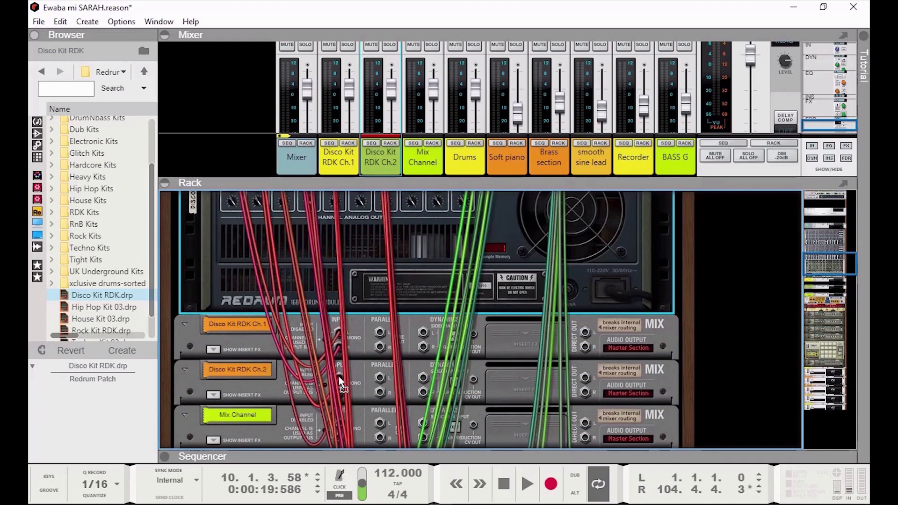
pyautogui.scroll(3, 285, 335)
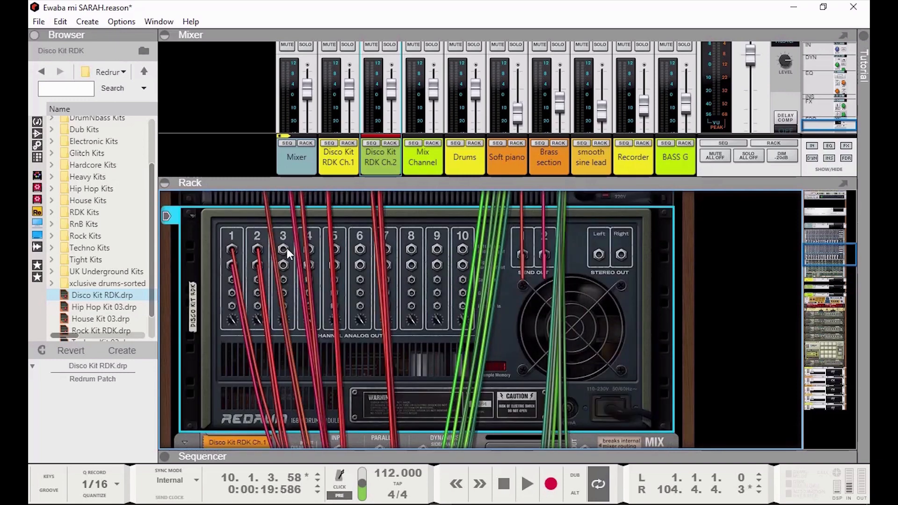
pyautogui.moveTo(284, 248); pyautogui.dragTo(341, 374)
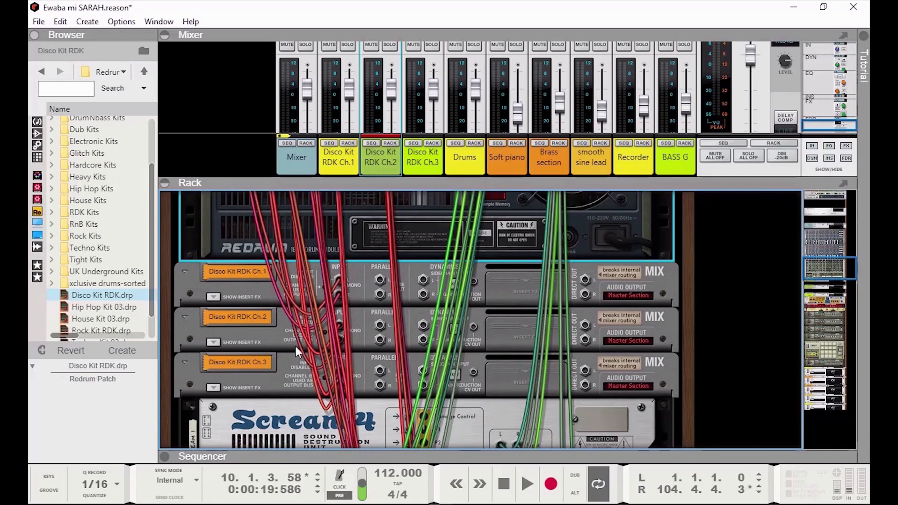
pyautogui.scroll(5, 332, 349)
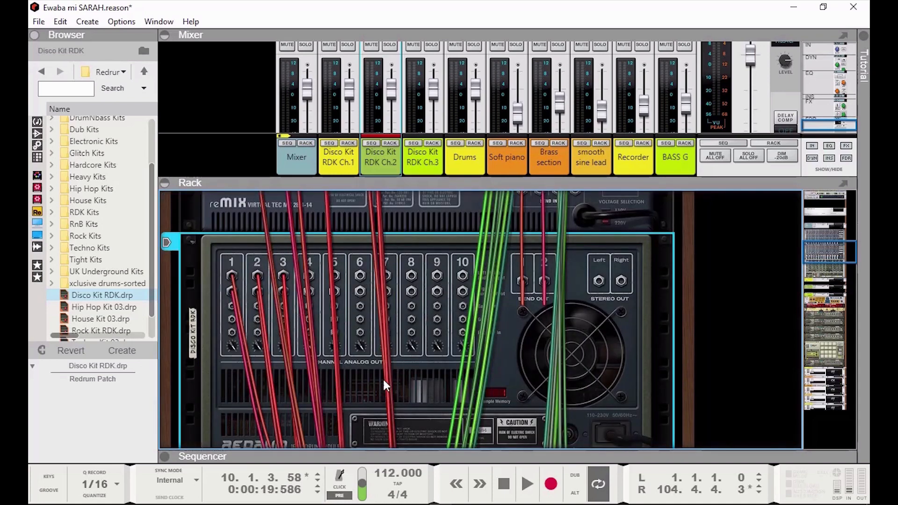
pyautogui.scroll(-3, 391, 363)
pyautogui.scroll(-1, 391, 368)
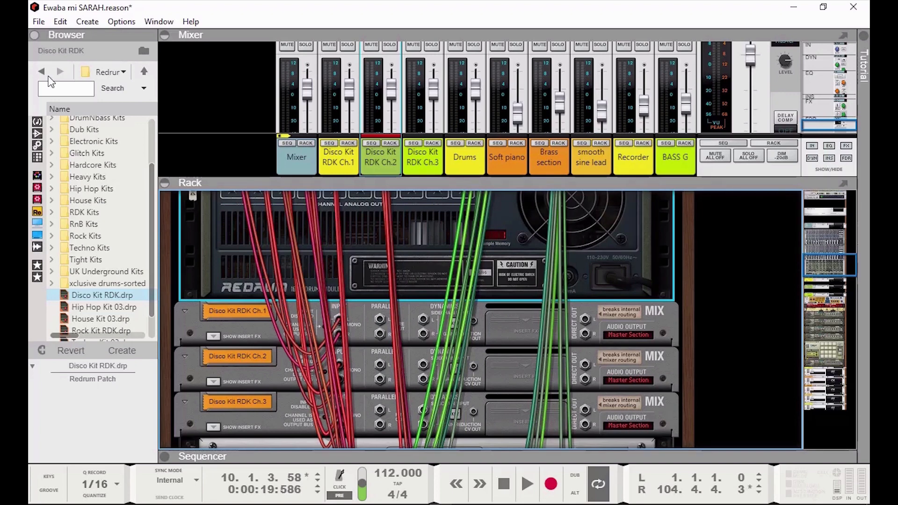
# Flip the rack back to its front panels and clear drum 1's step-1 hit.
pyautogui.click(122, 21)
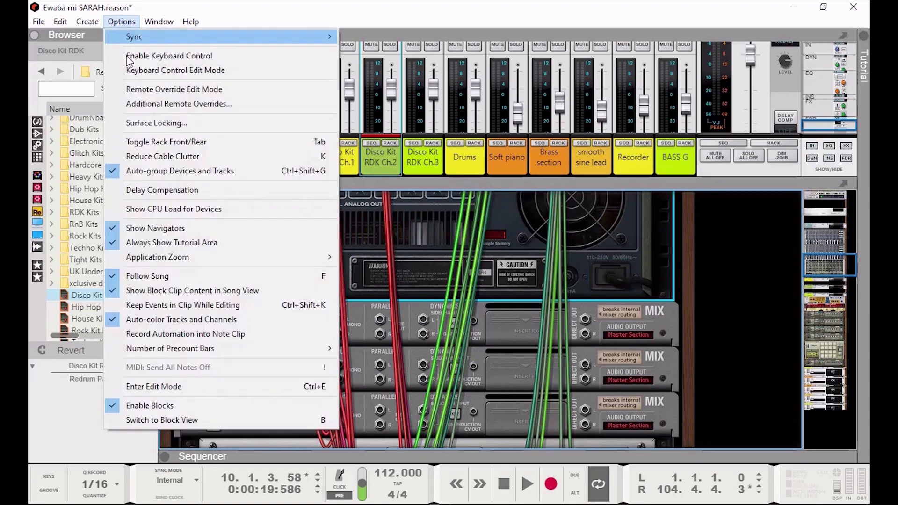
pyautogui.click(172, 142)
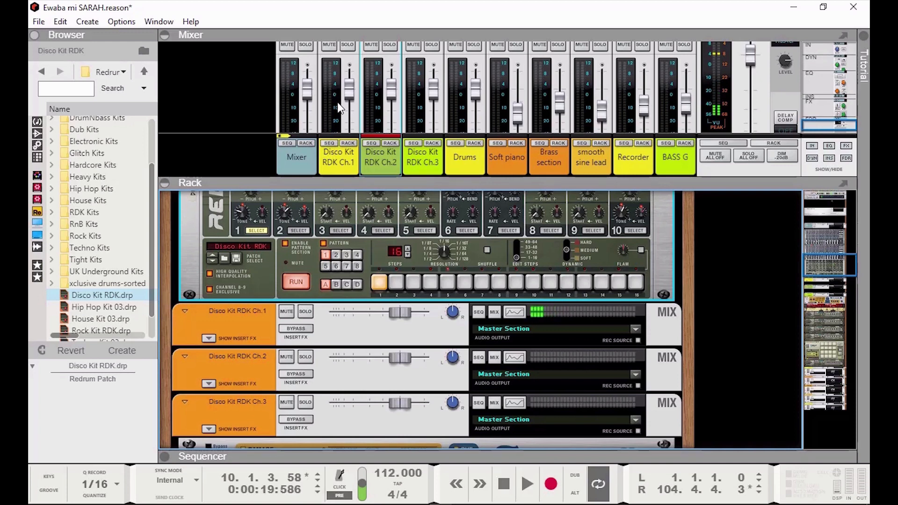
pyautogui.click(378, 285)
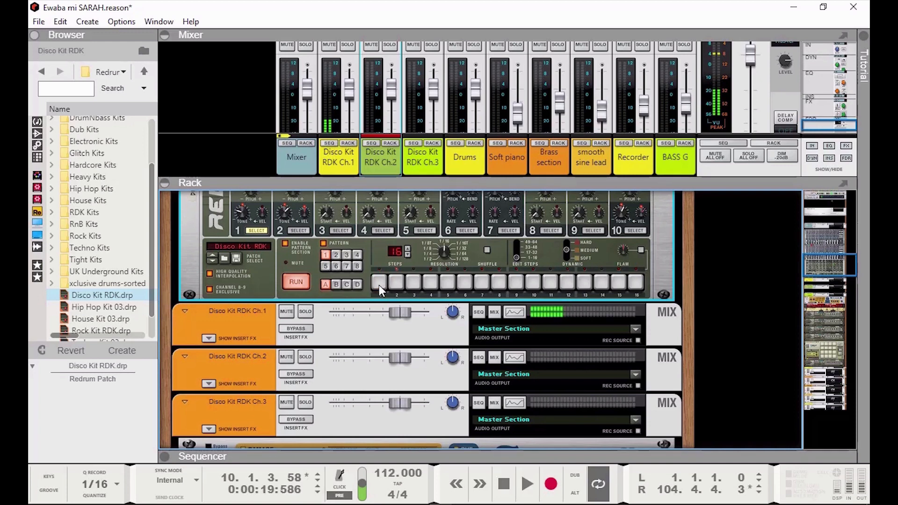
# Audition drum 2 on step 2 and drum 3 on step 1, turning each hit off afterwards.
pyautogui.click(298, 230)
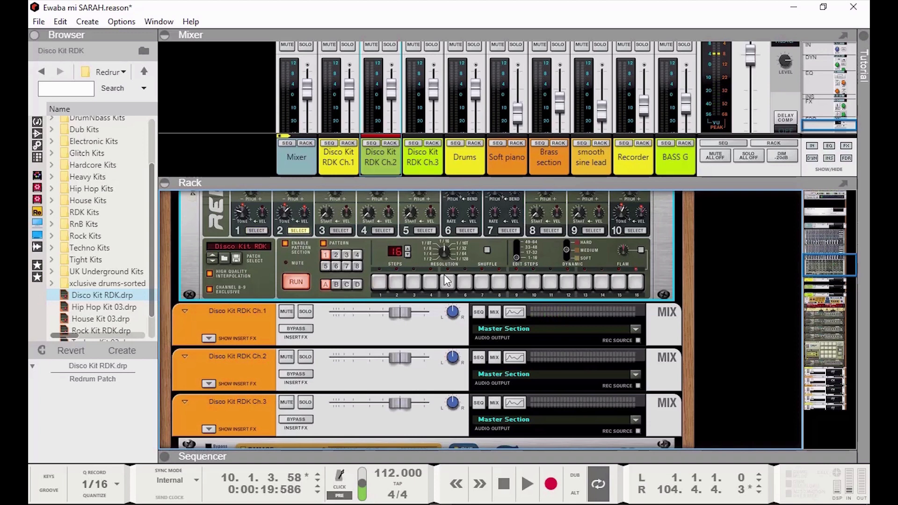
pyautogui.click(397, 282)
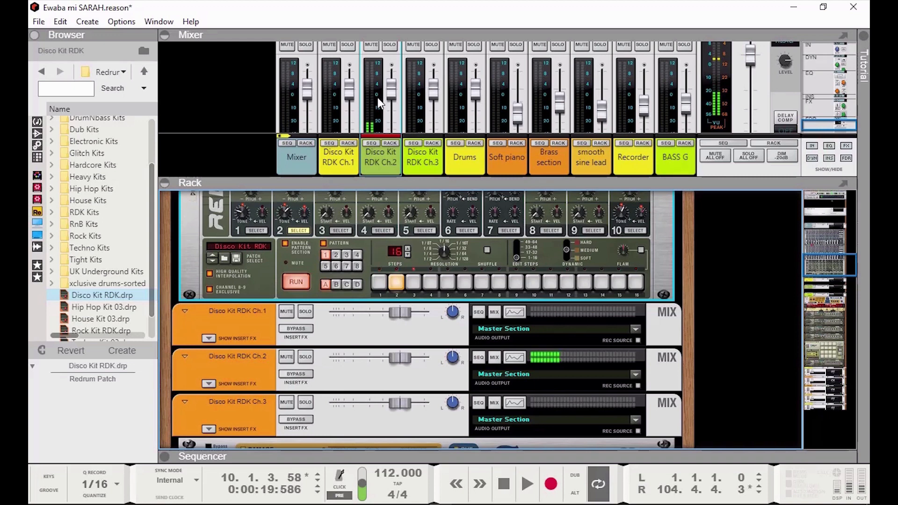
pyautogui.click(398, 286)
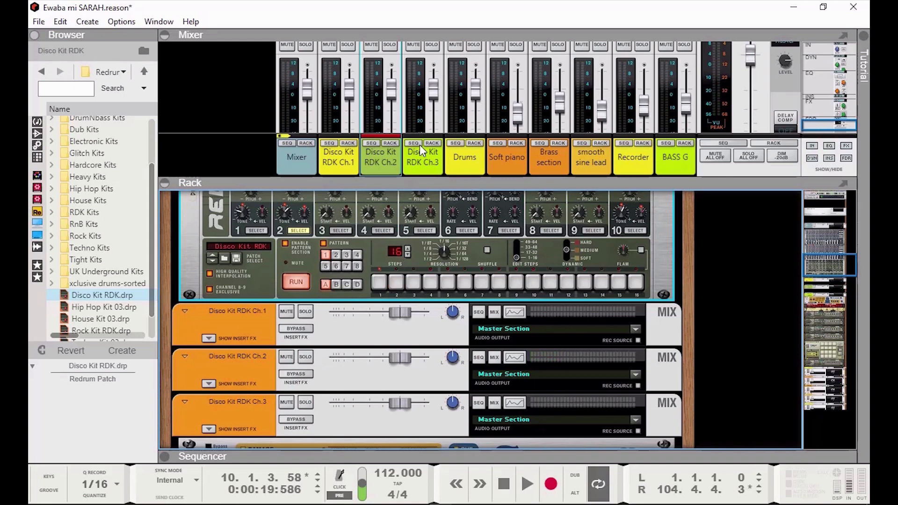
pyautogui.click(342, 230)
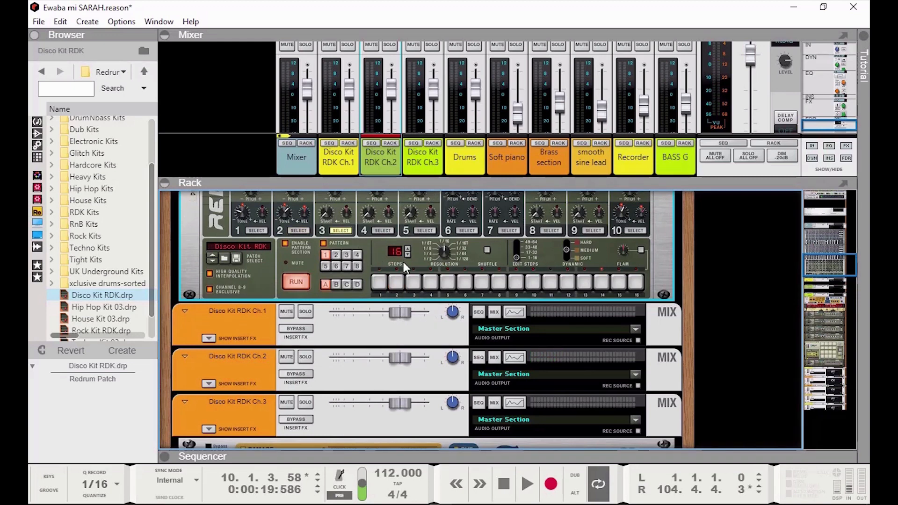
pyautogui.click(380, 282)
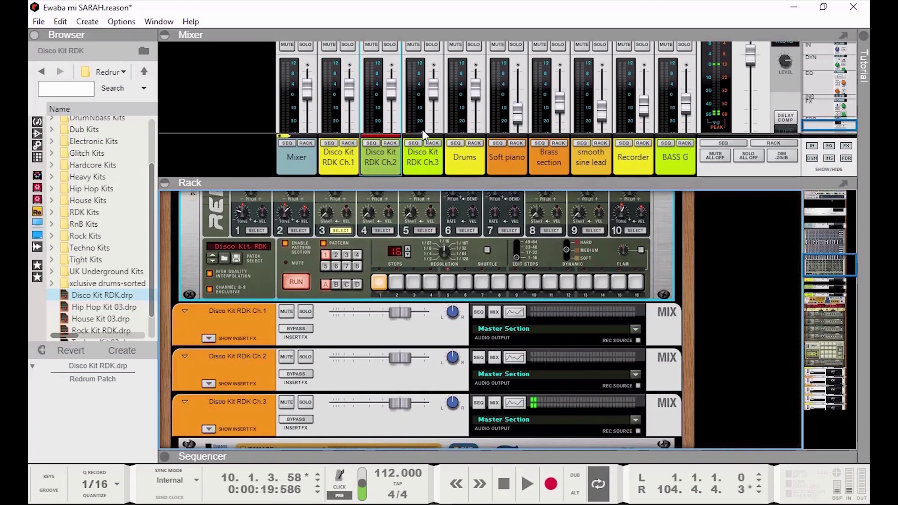
pyautogui.click(379, 283)
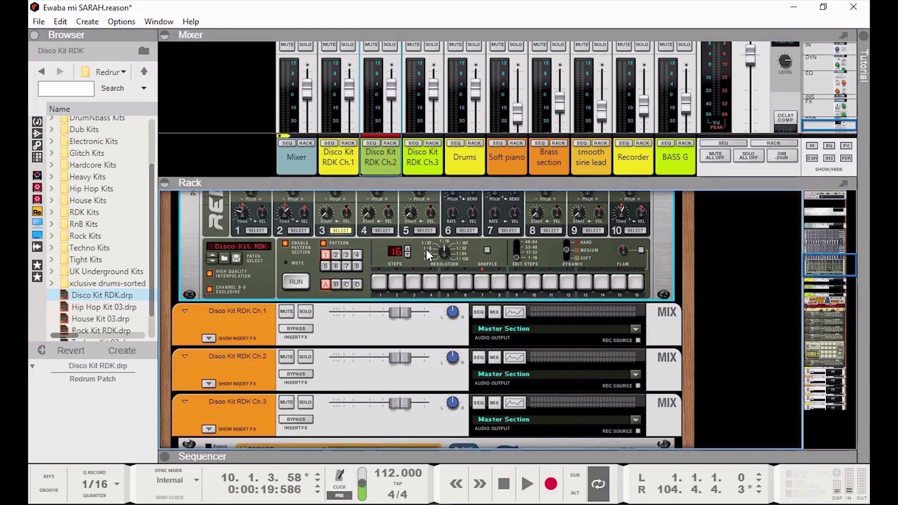
# Scroll the rack up to show the 14-channel reMix mixer above the Disco Kit RDK front panel.
pyautogui.scroll(3, 426, 249)
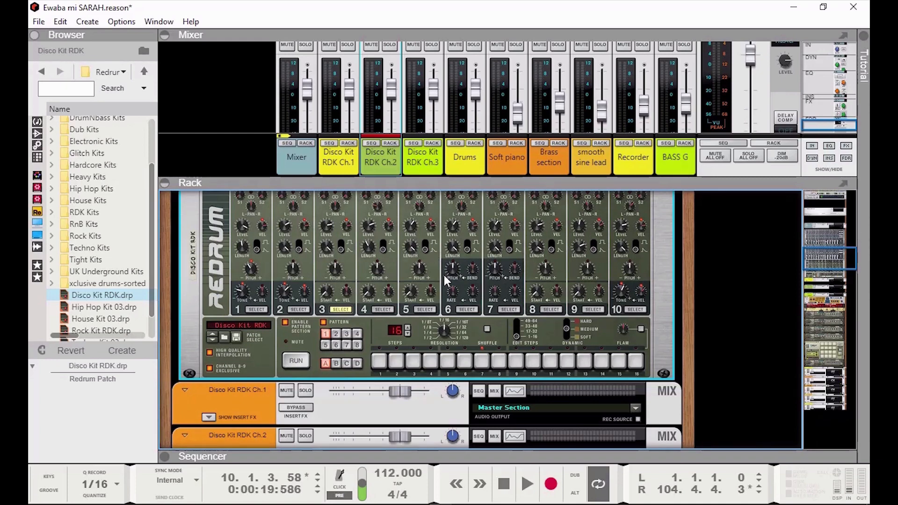
pyautogui.scroll(6, 463, 268)
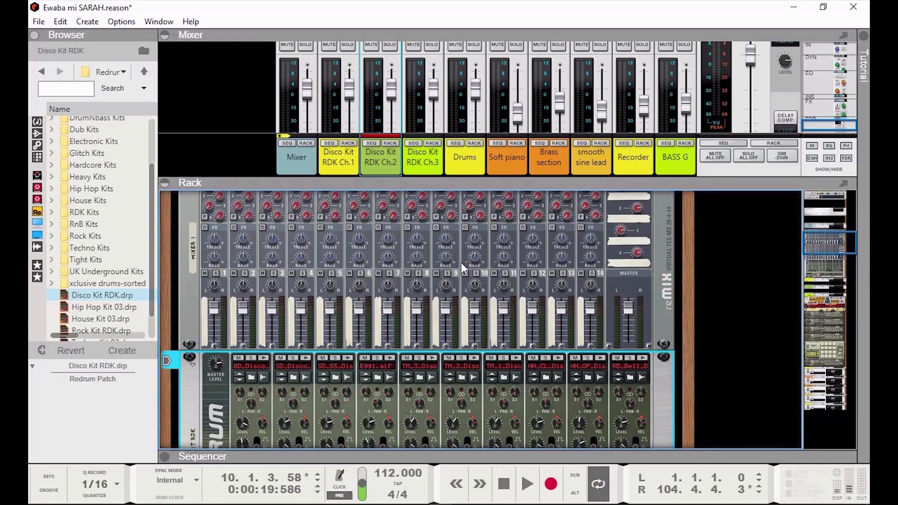
pyautogui.scroll(-1, 448, 369)
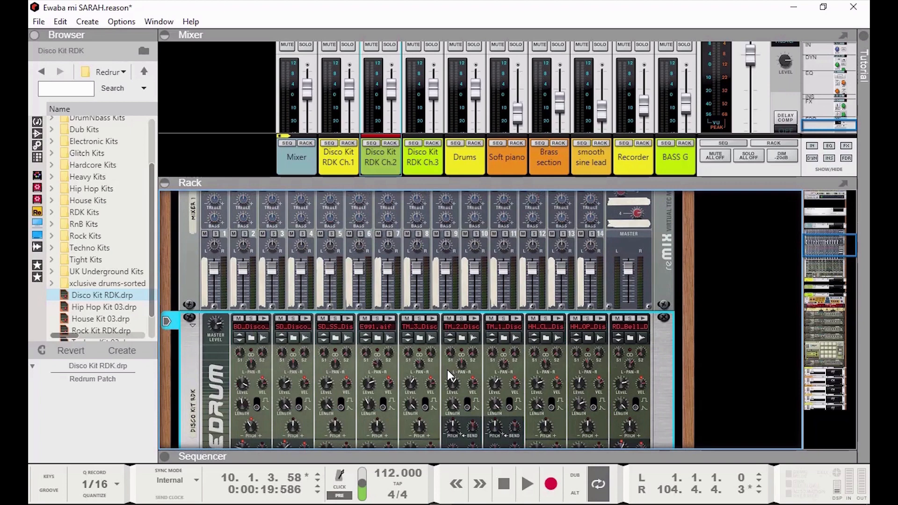
pyautogui.scroll(2, 498, 276)
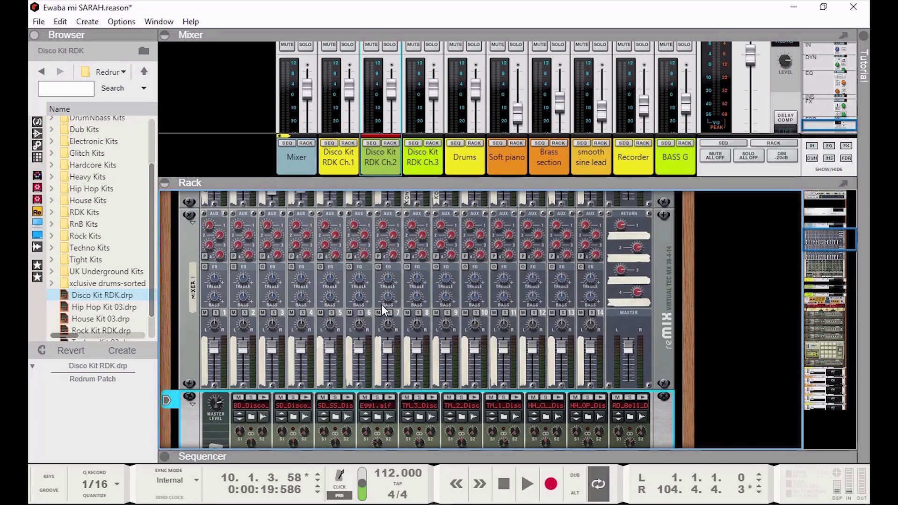
pyautogui.scroll(-2, 411, 334)
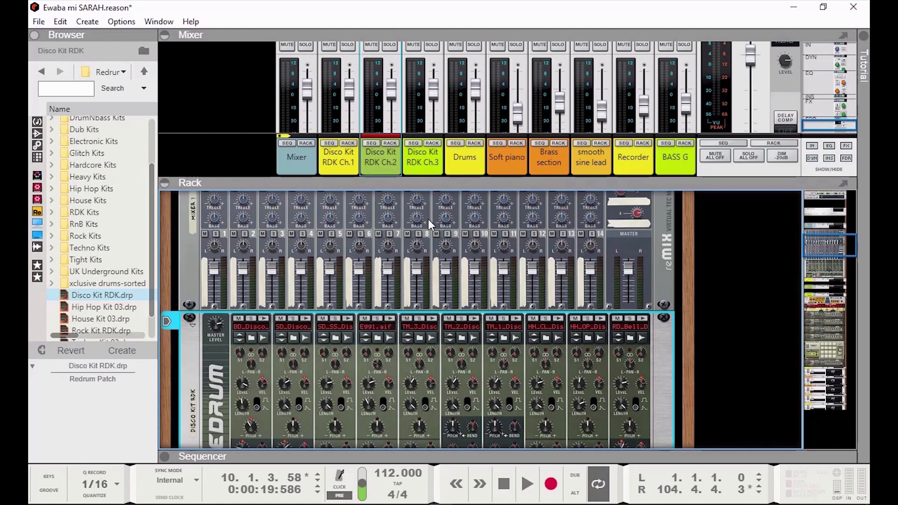
# Scroll the mixer strips up through the inserts, gate, dynamics and EQ sections.
pyautogui.scroll(2, 401, 175)
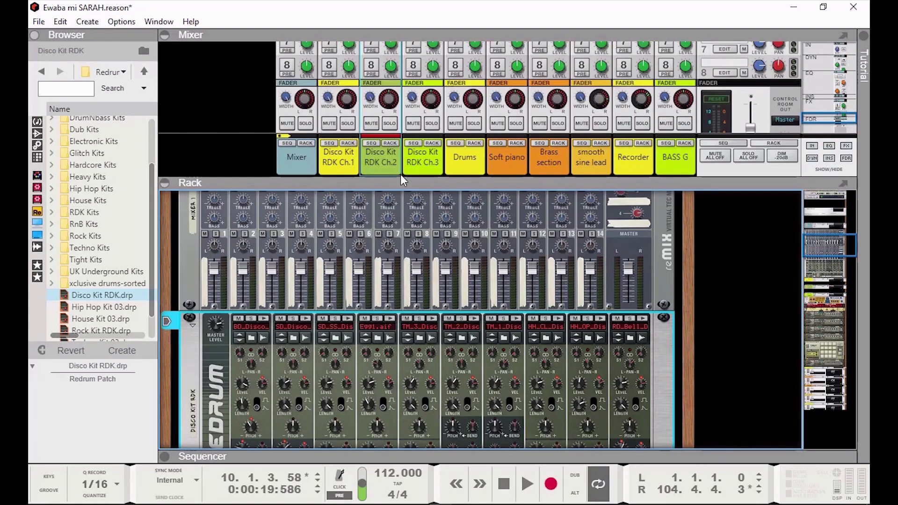
pyautogui.scroll(-3, 417, 131)
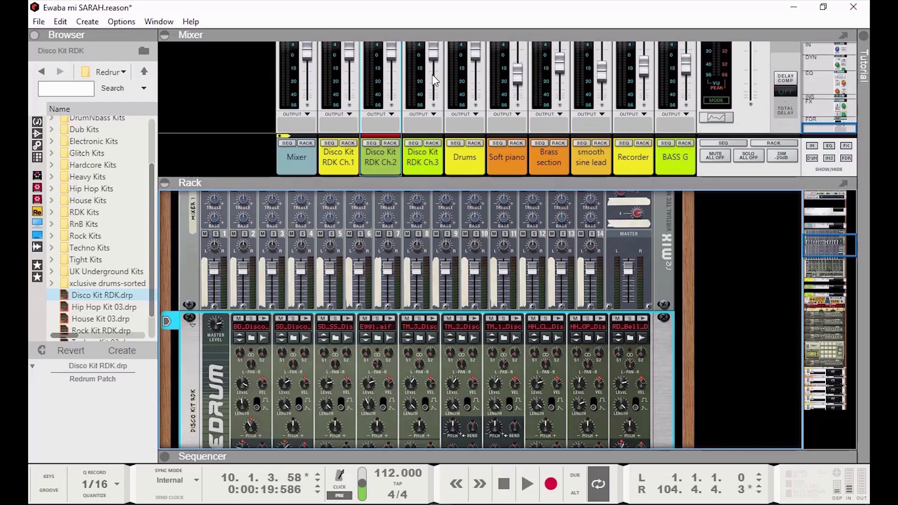
pyautogui.scroll(2, 434, 84)
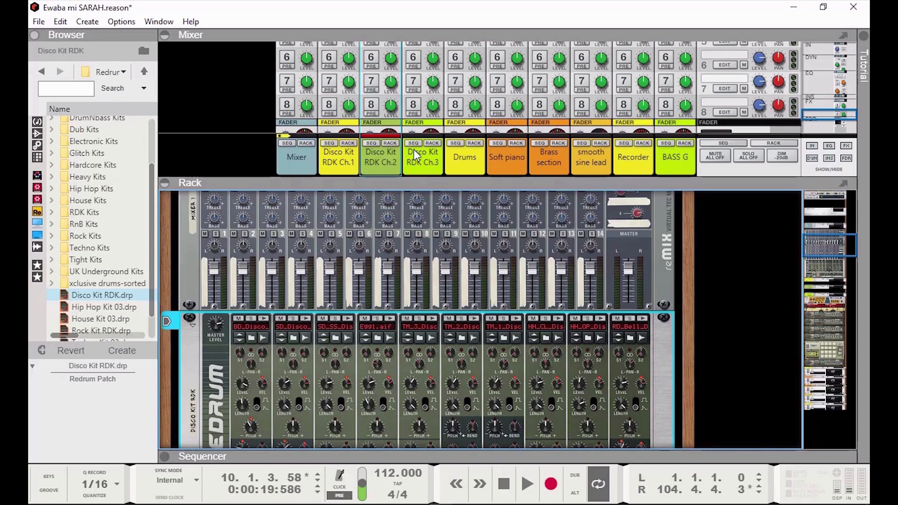
pyautogui.scroll(3, 399, 104)
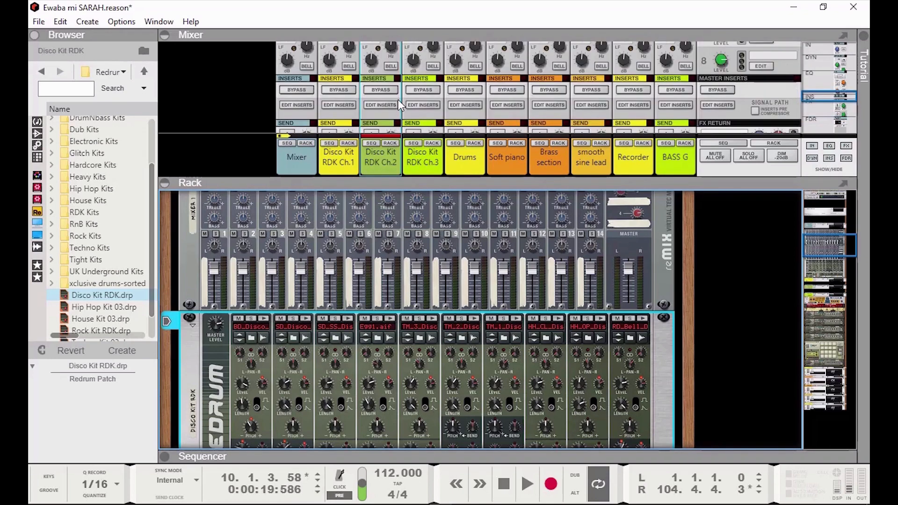
pyautogui.scroll(5, 398, 104)
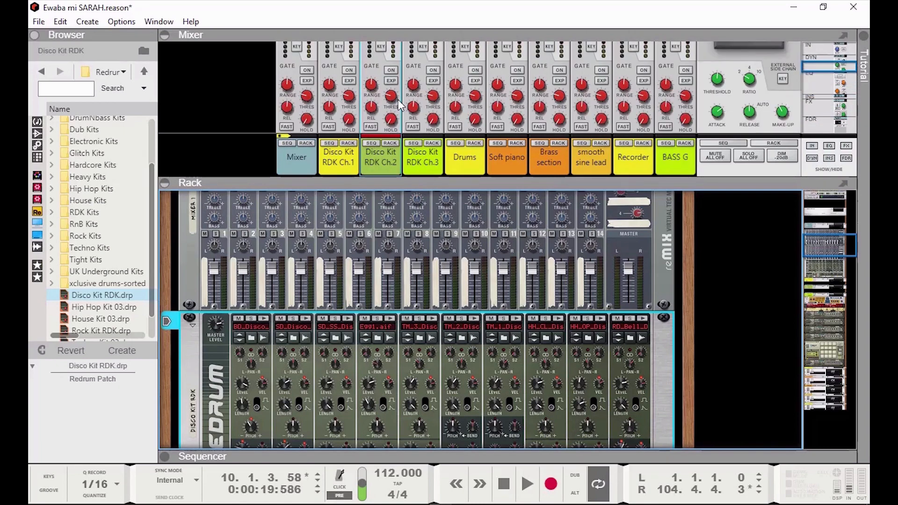
pyautogui.scroll(3, 398, 104)
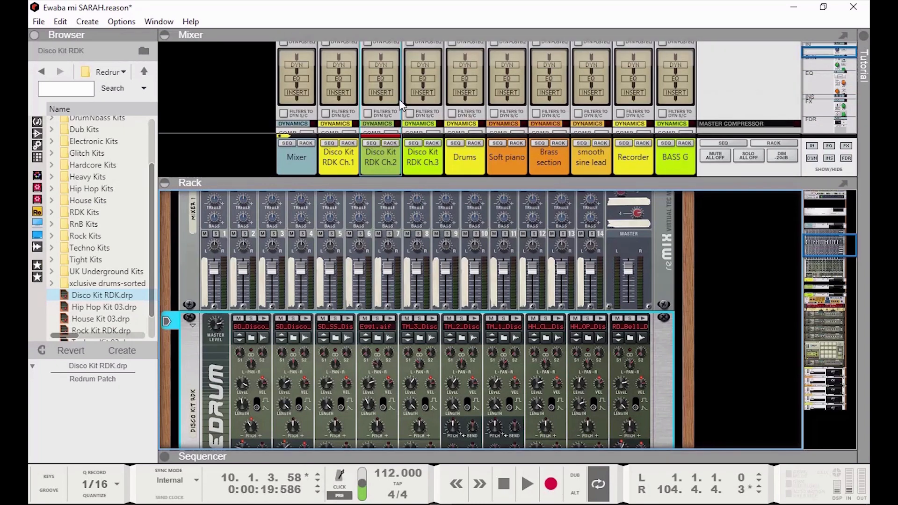
# Scroll back down past the faders to show sends 6–8 on the channel strips.
pyautogui.scroll(-5, 400, 100)
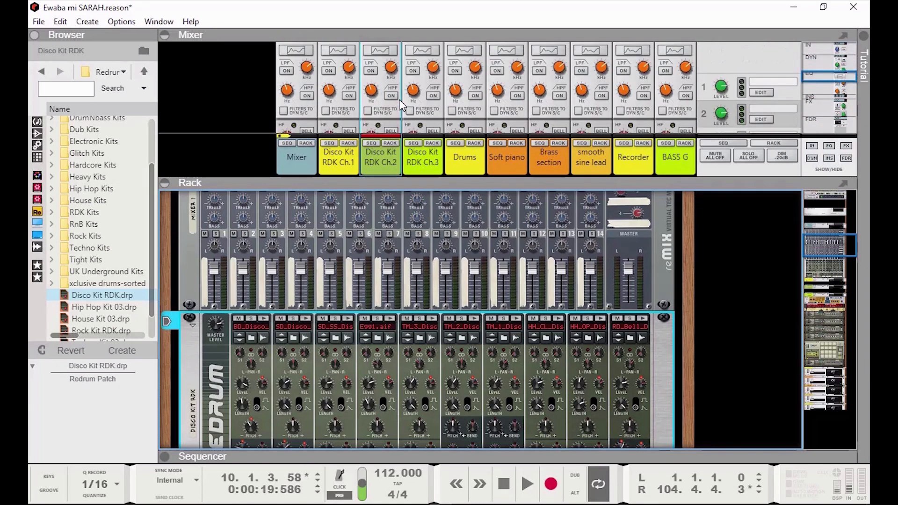
pyautogui.scroll(-3, 400, 105)
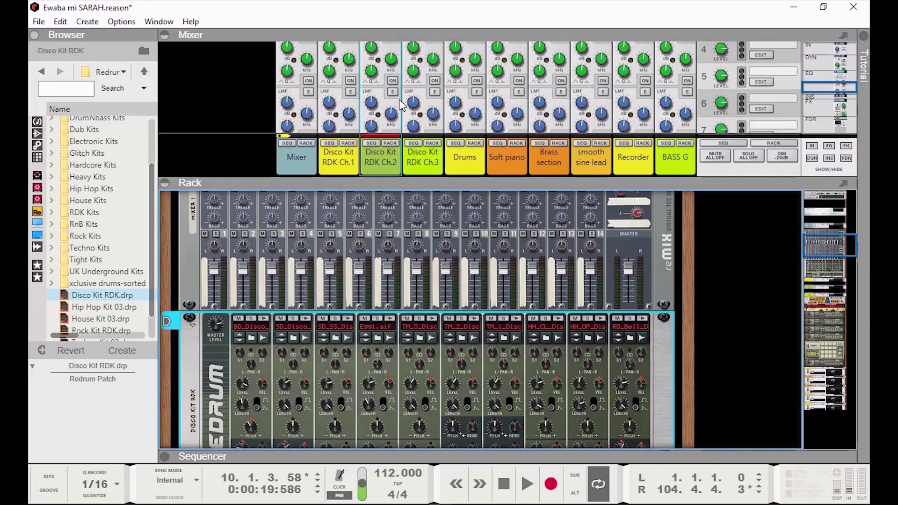
pyautogui.scroll(-4, 400, 104)
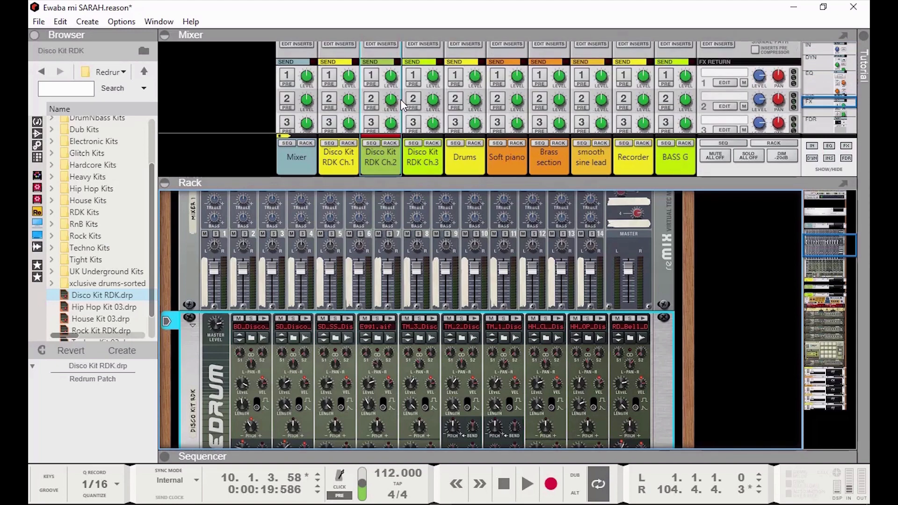
pyautogui.scroll(-2, 401, 105)
pyautogui.scroll(-3, 403, 106)
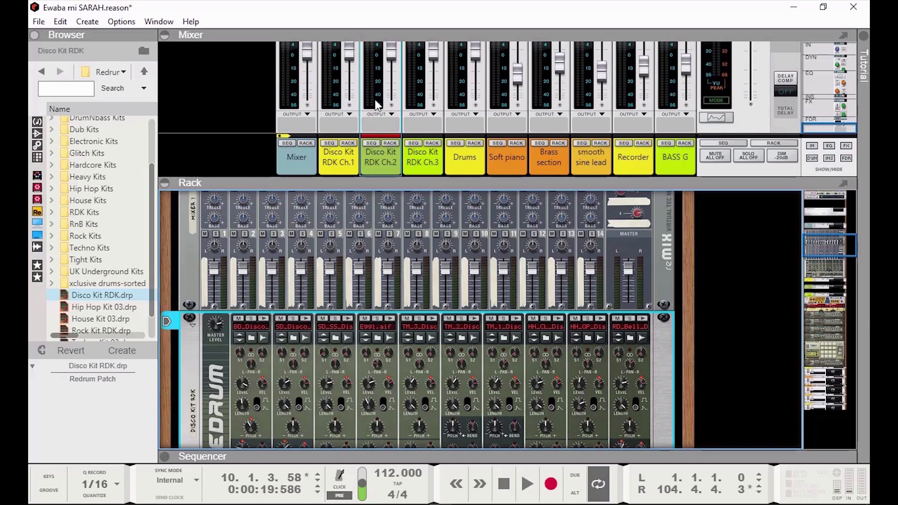
pyautogui.scroll(3, 385, 100)
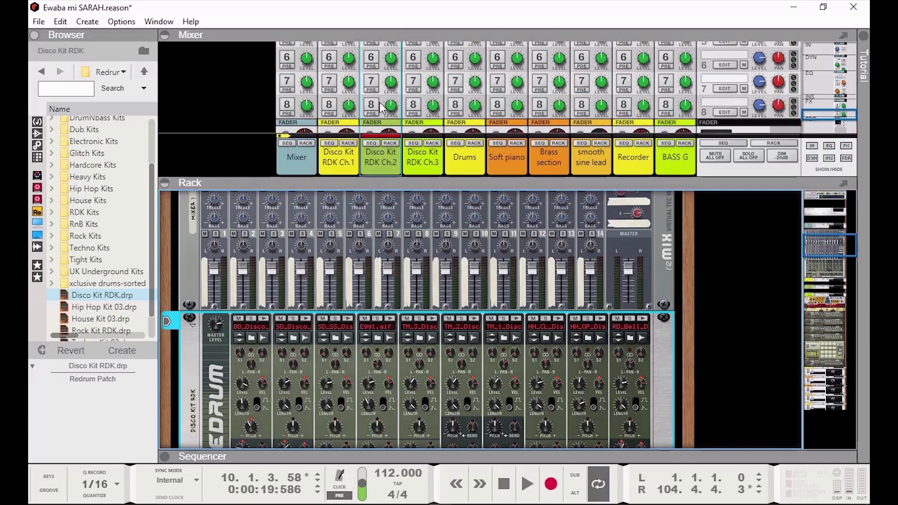